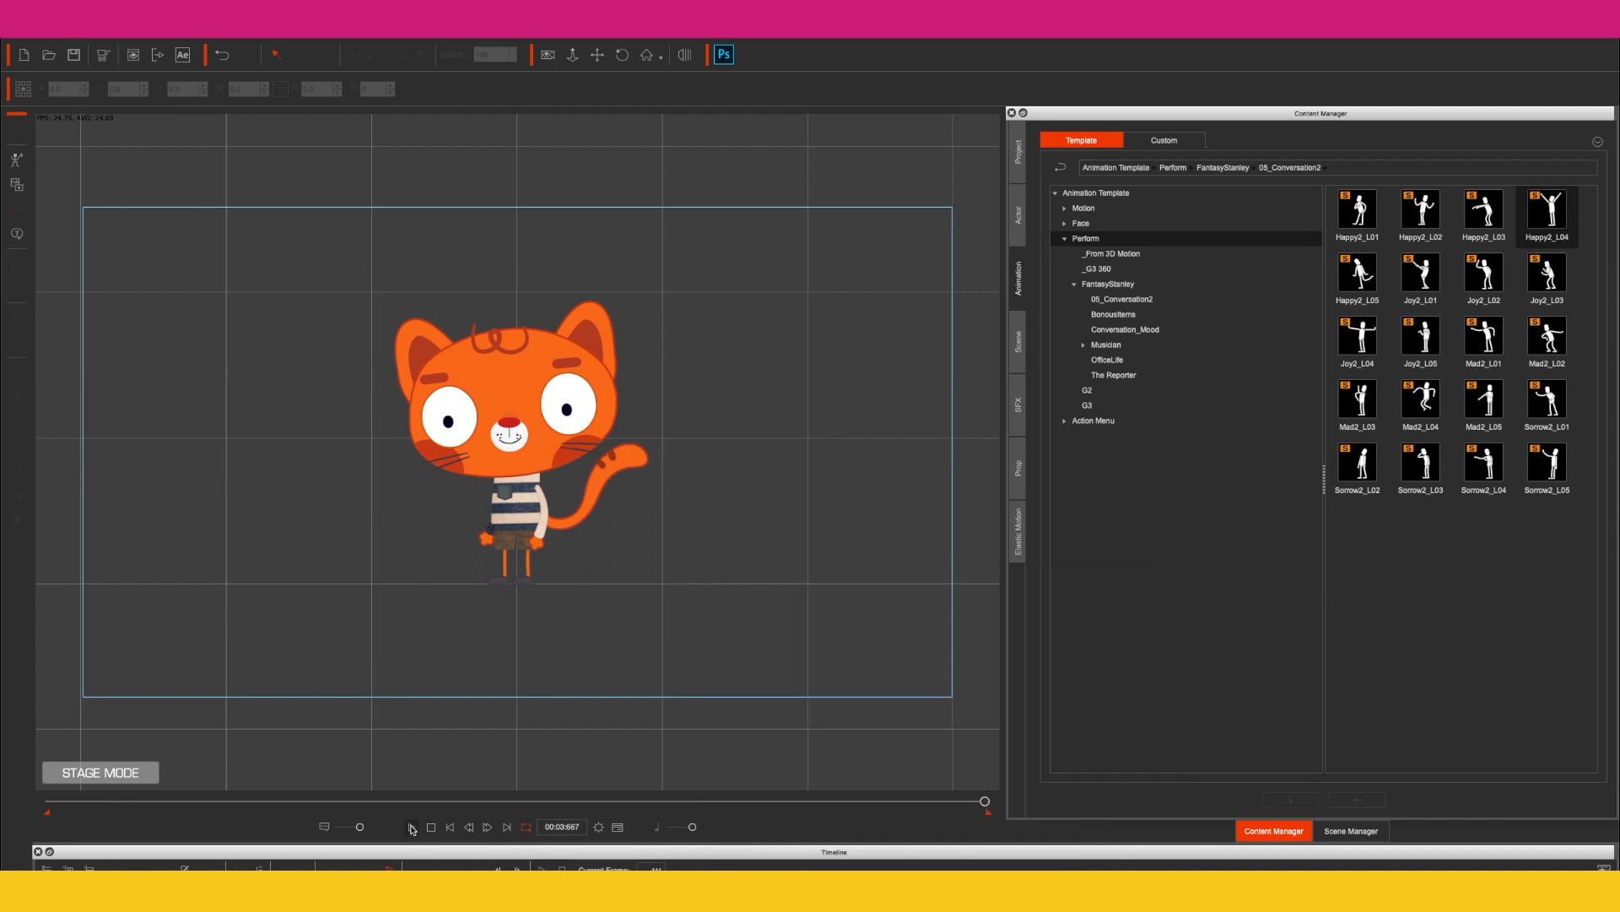
Play the cat's existing animation and return to the first frame.
{"action": "left_click", "coordinate": [412, 828]}
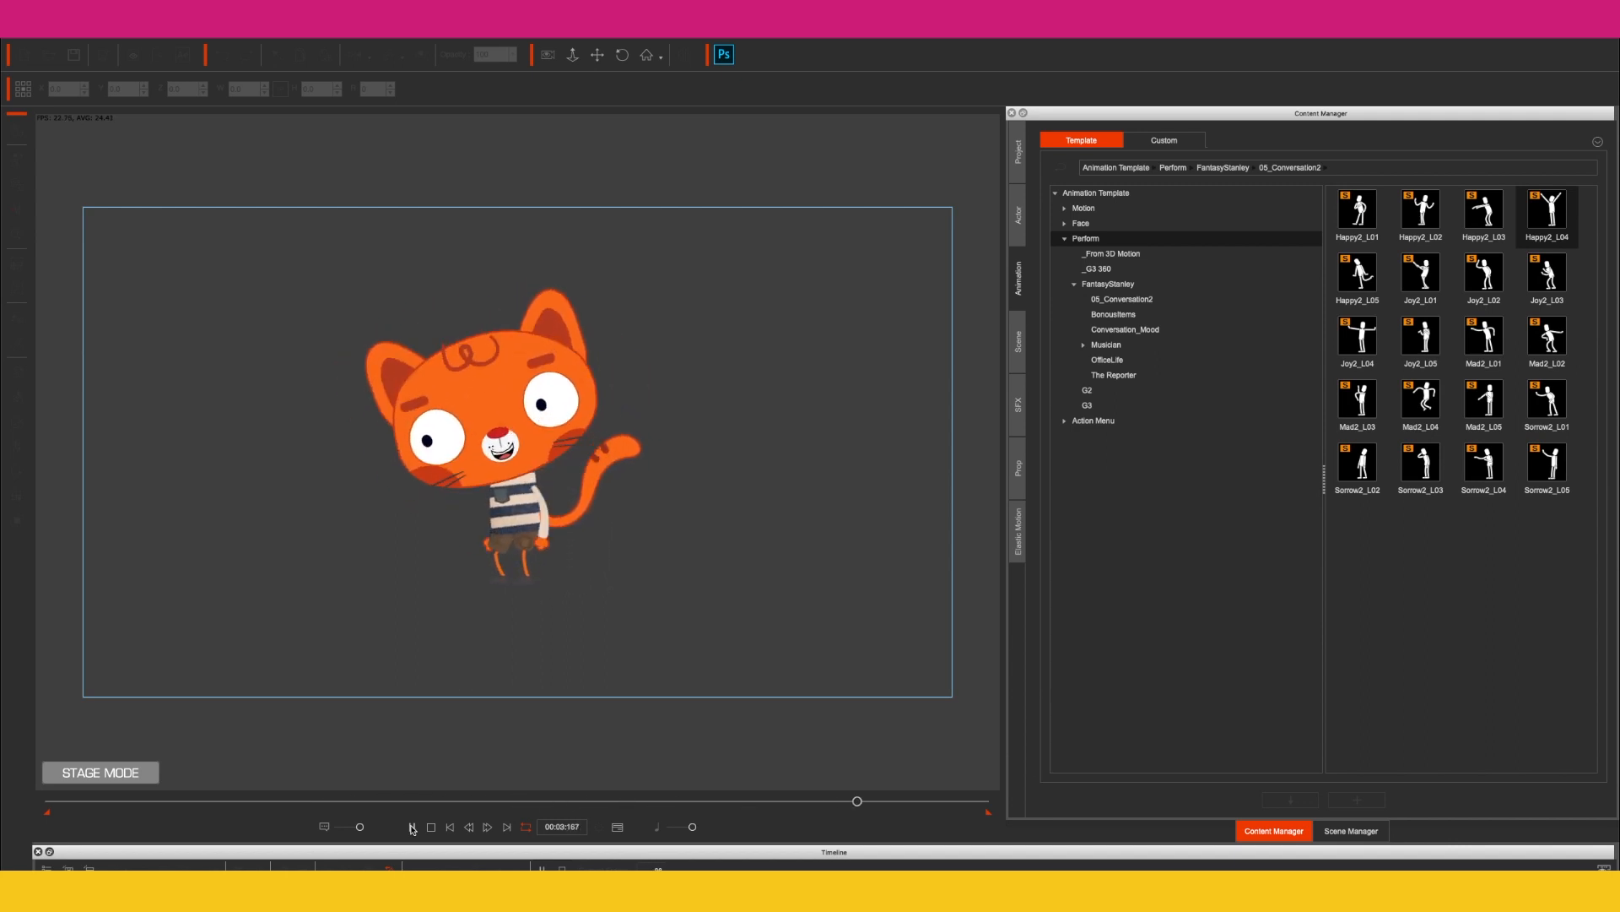
{"action": "left_click", "coordinate": [412, 827]}
{"action": "left_click", "coordinate": [449, 830]}
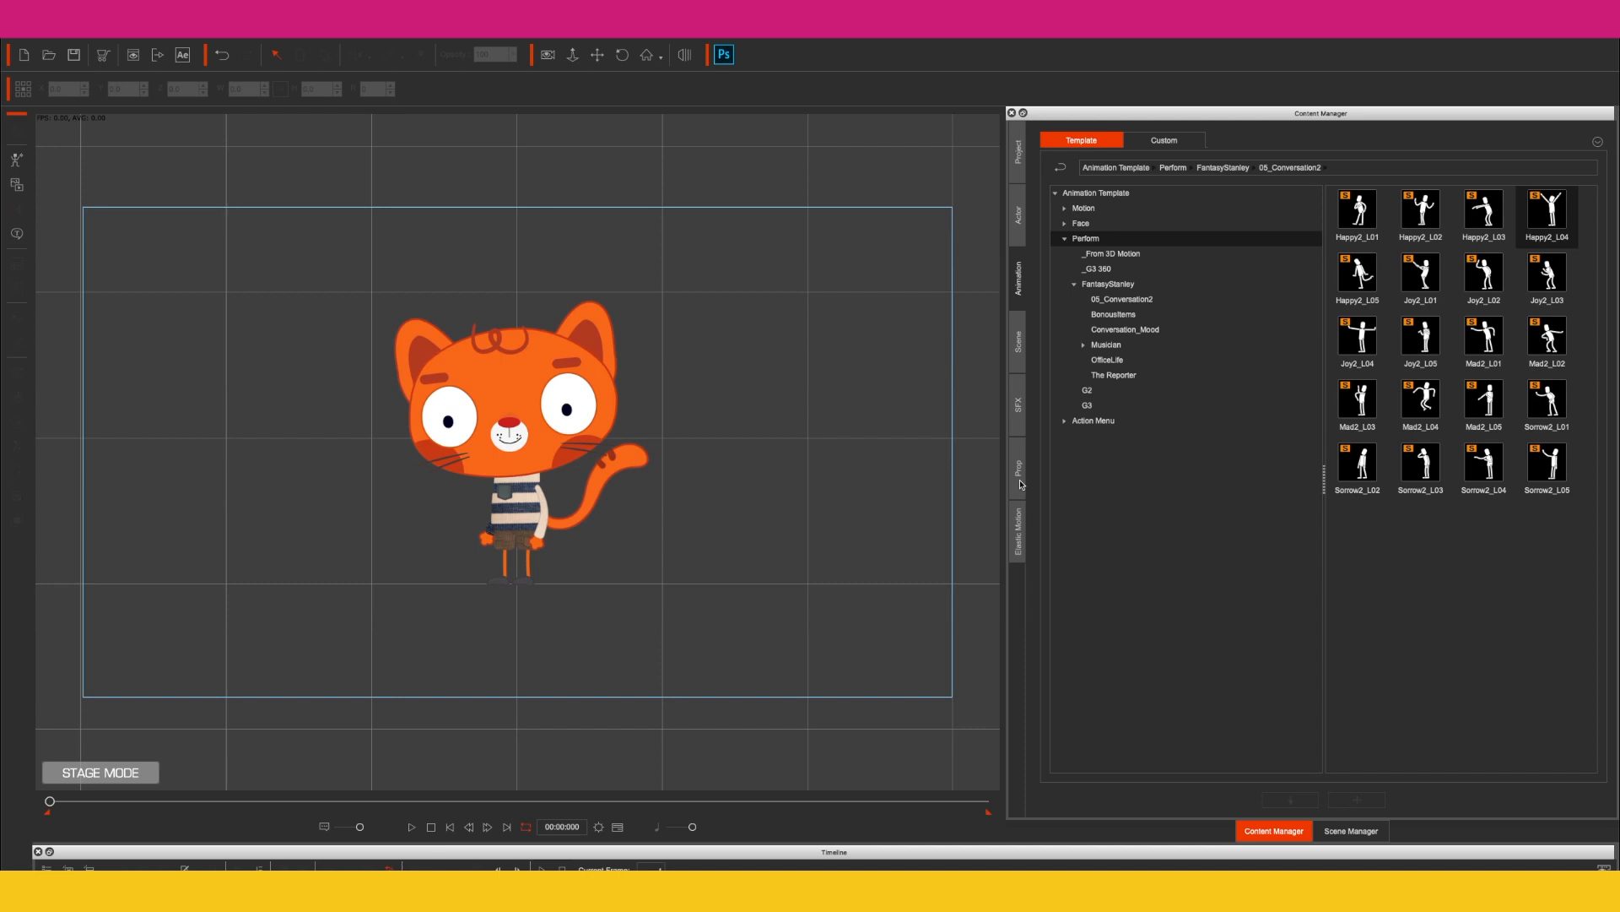
Add the custom Trophy prop to the stage, position it over the cat's hand beside the tail, and preview the animation.
{"action": "left_click", "coordinate": [1021, 485]}
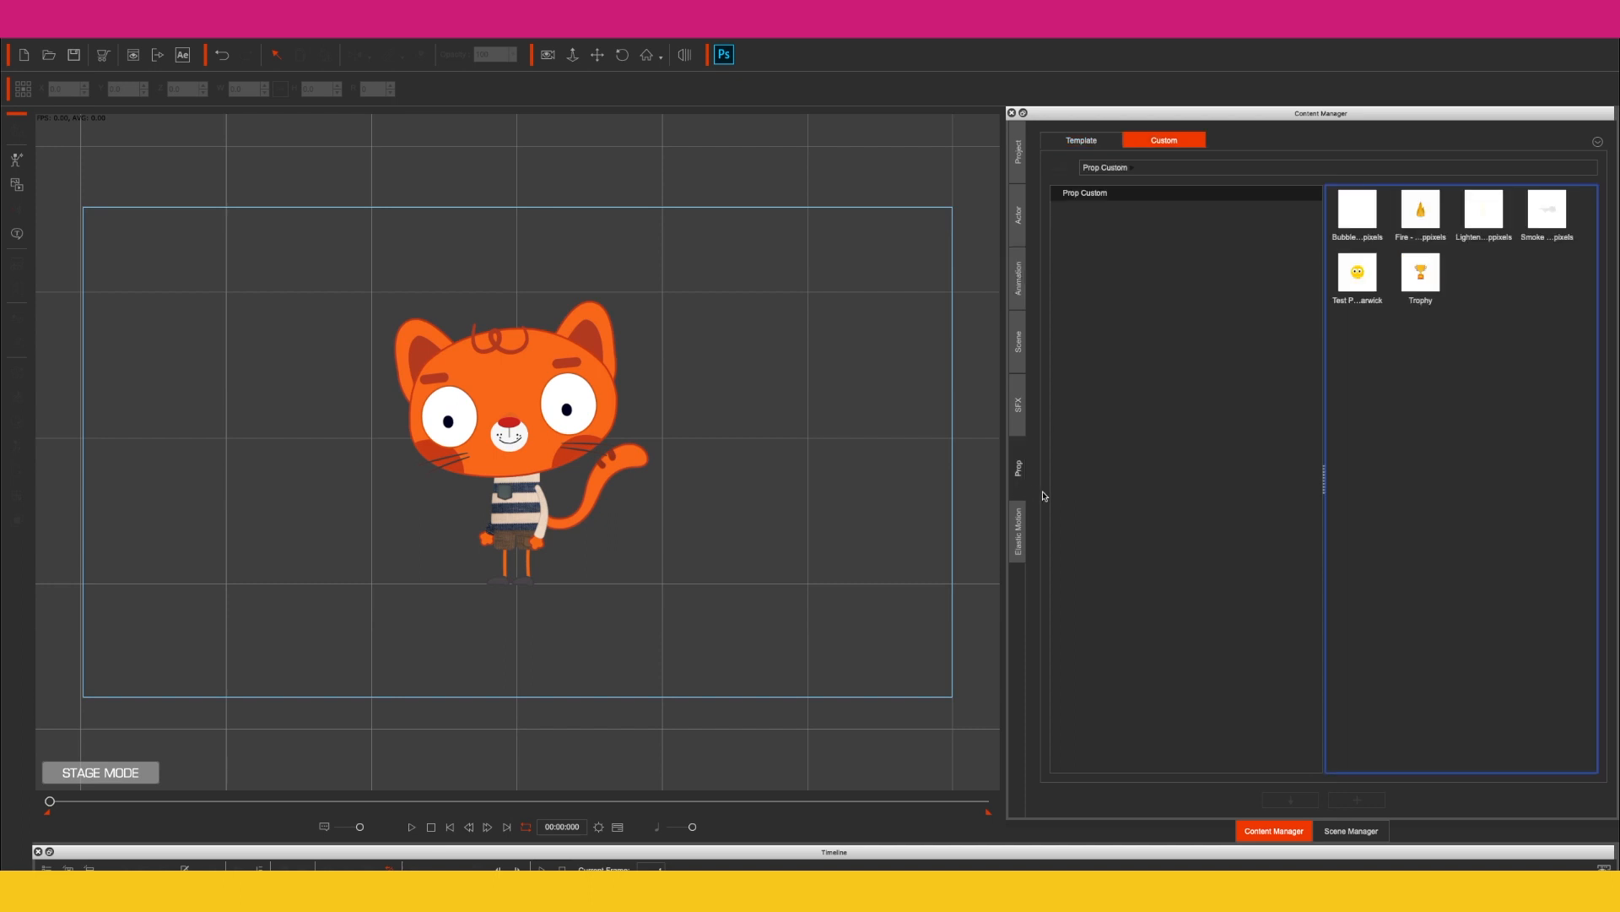
{"action": "left_click_drag", "start_coordinate": [1422, 279], "coordinate": [540, 545]}
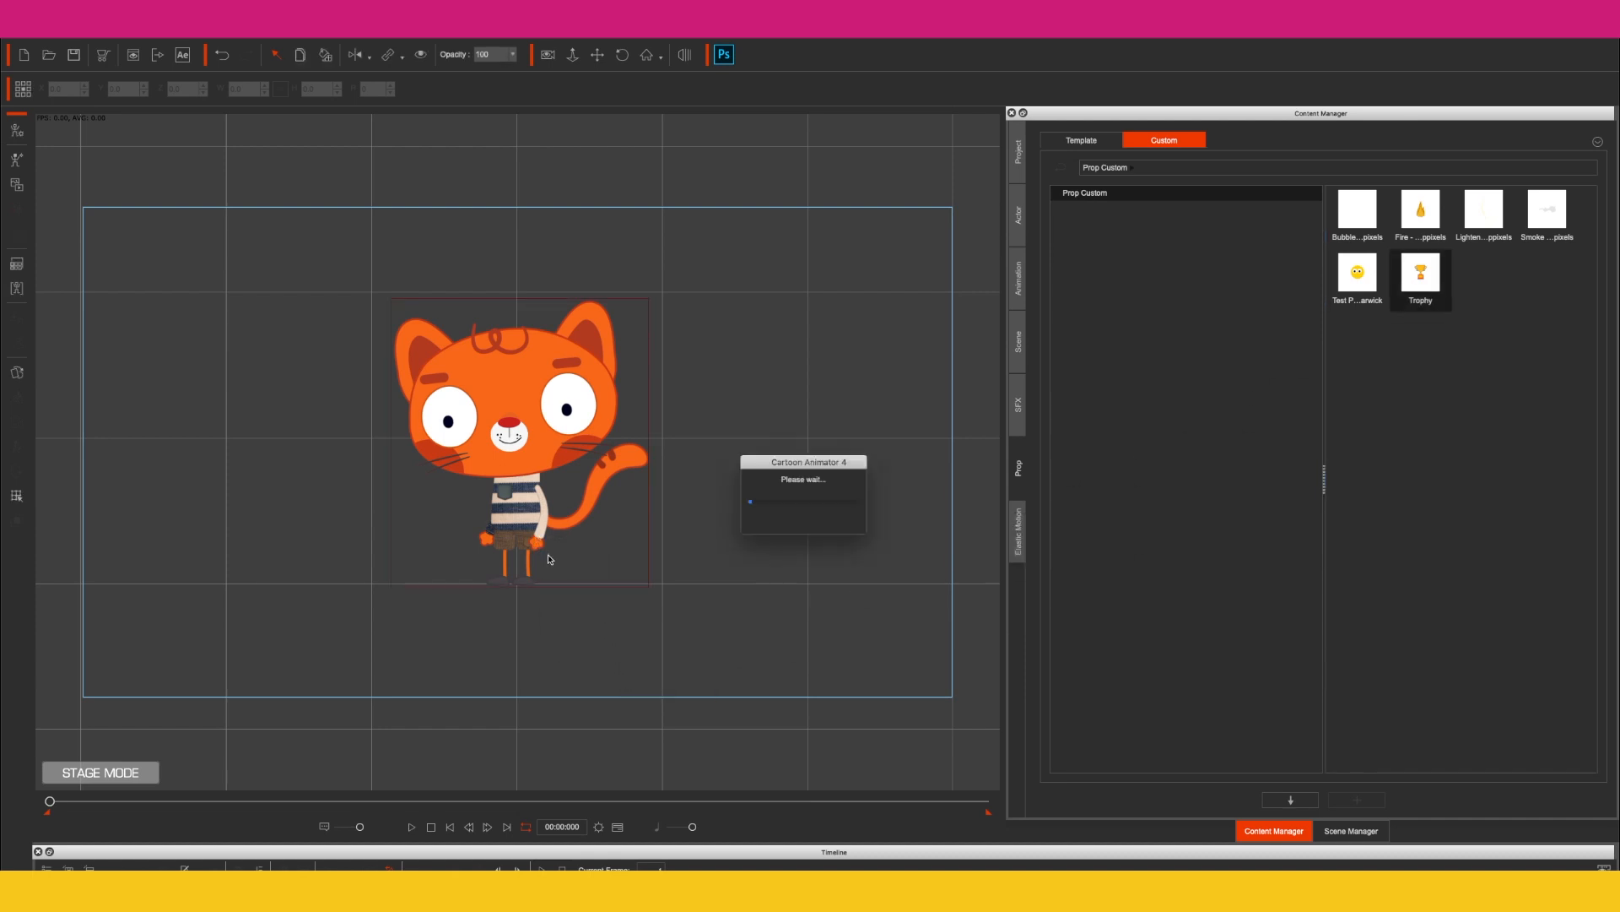
{"action": "left_click_drag", "start_coordinate": [441, 584], "coordinate": [548, 511]}
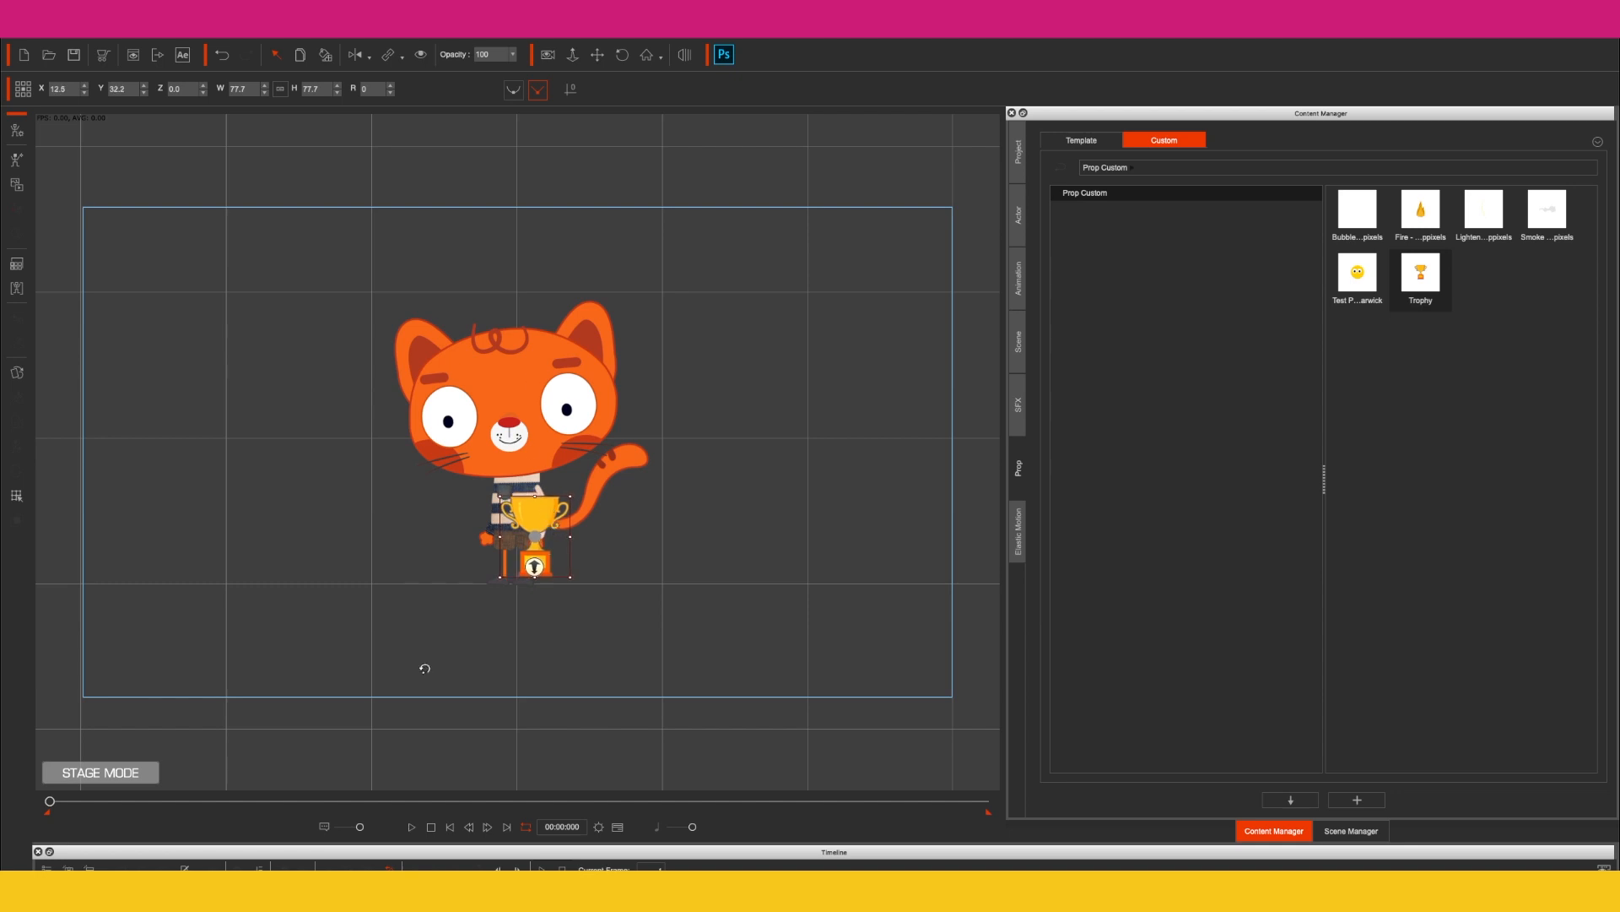
{"action": "left_click", "coordinate": [413, 827]}
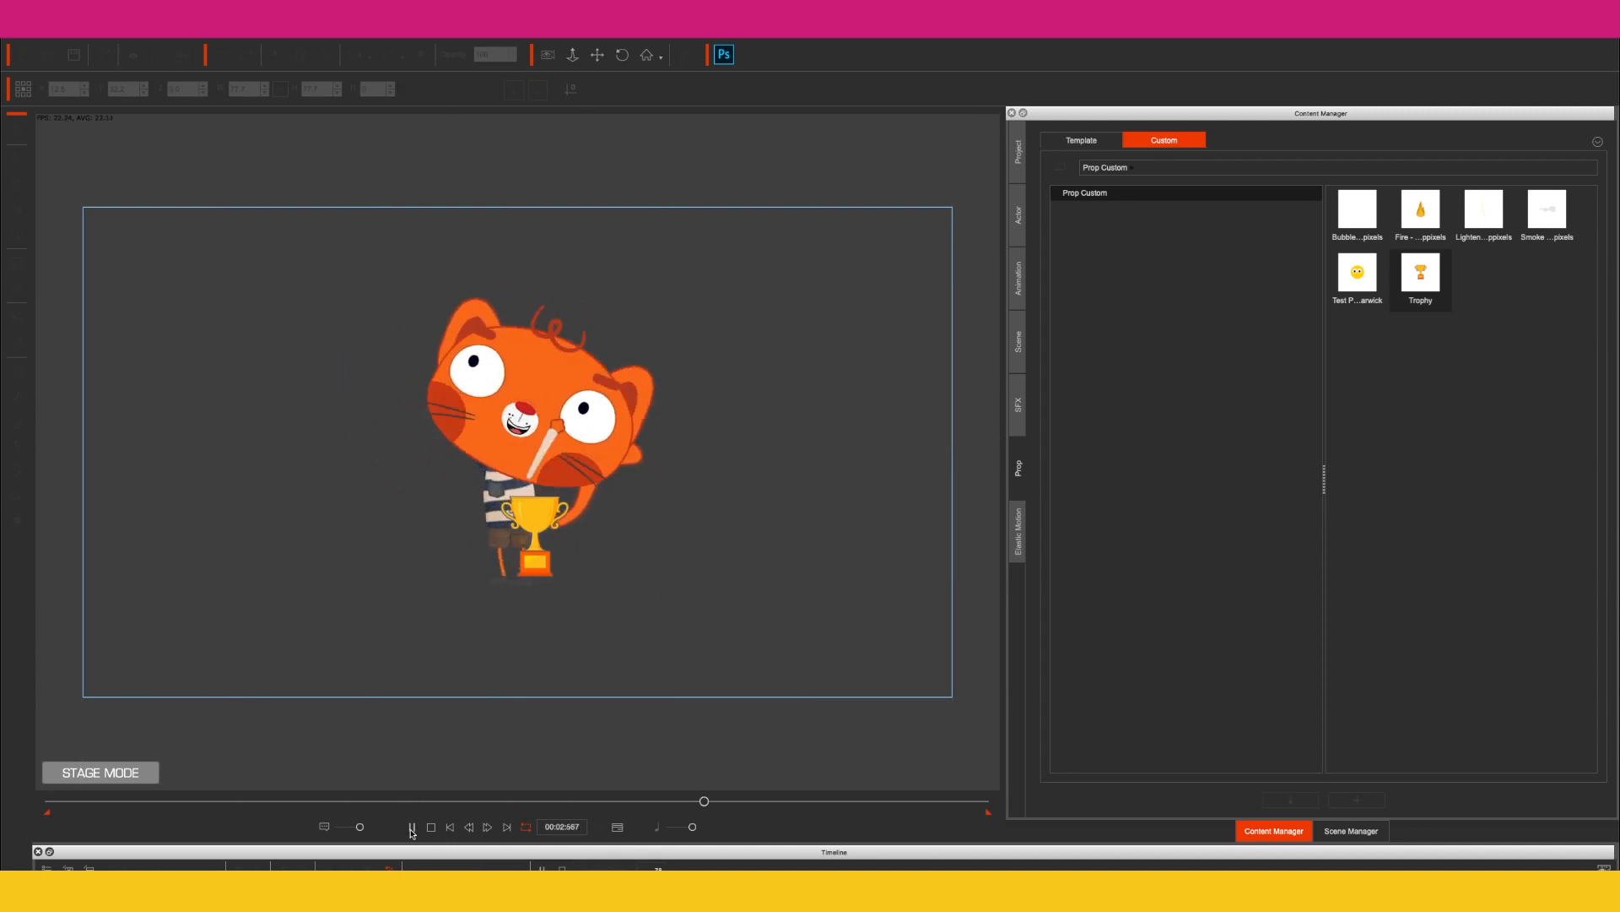
{"action": "left_click", "coordinate": [431, 828]}
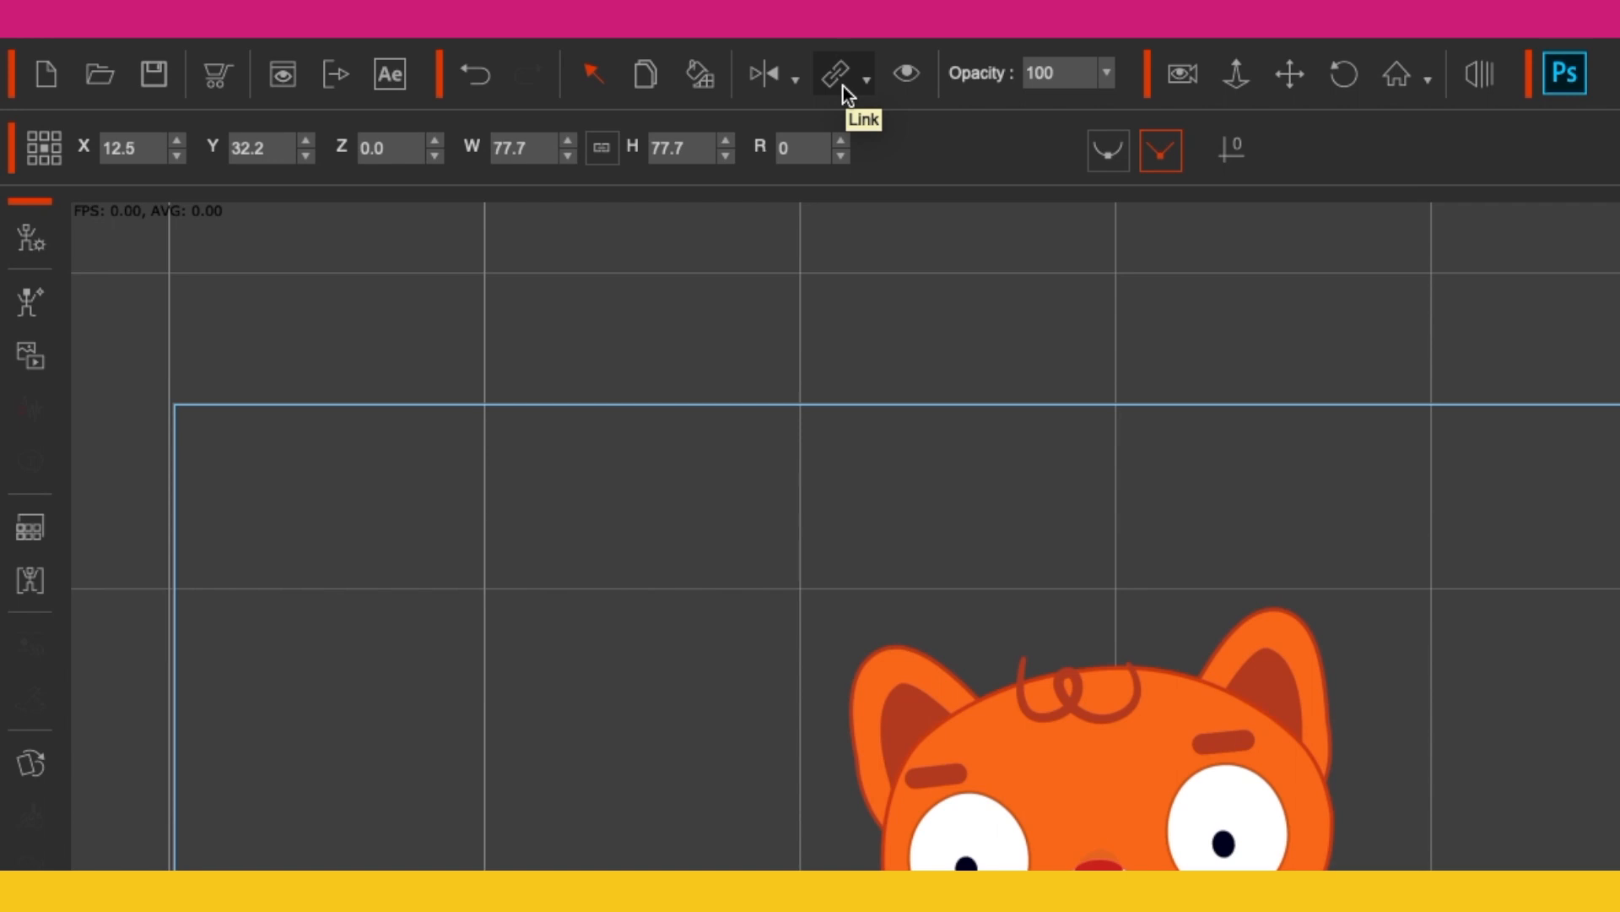
Link the trophy to the cat's hand bone on the tail side and preview whether it follows the hand.
{"action": "left_click", "coordinate": [843, 79]}
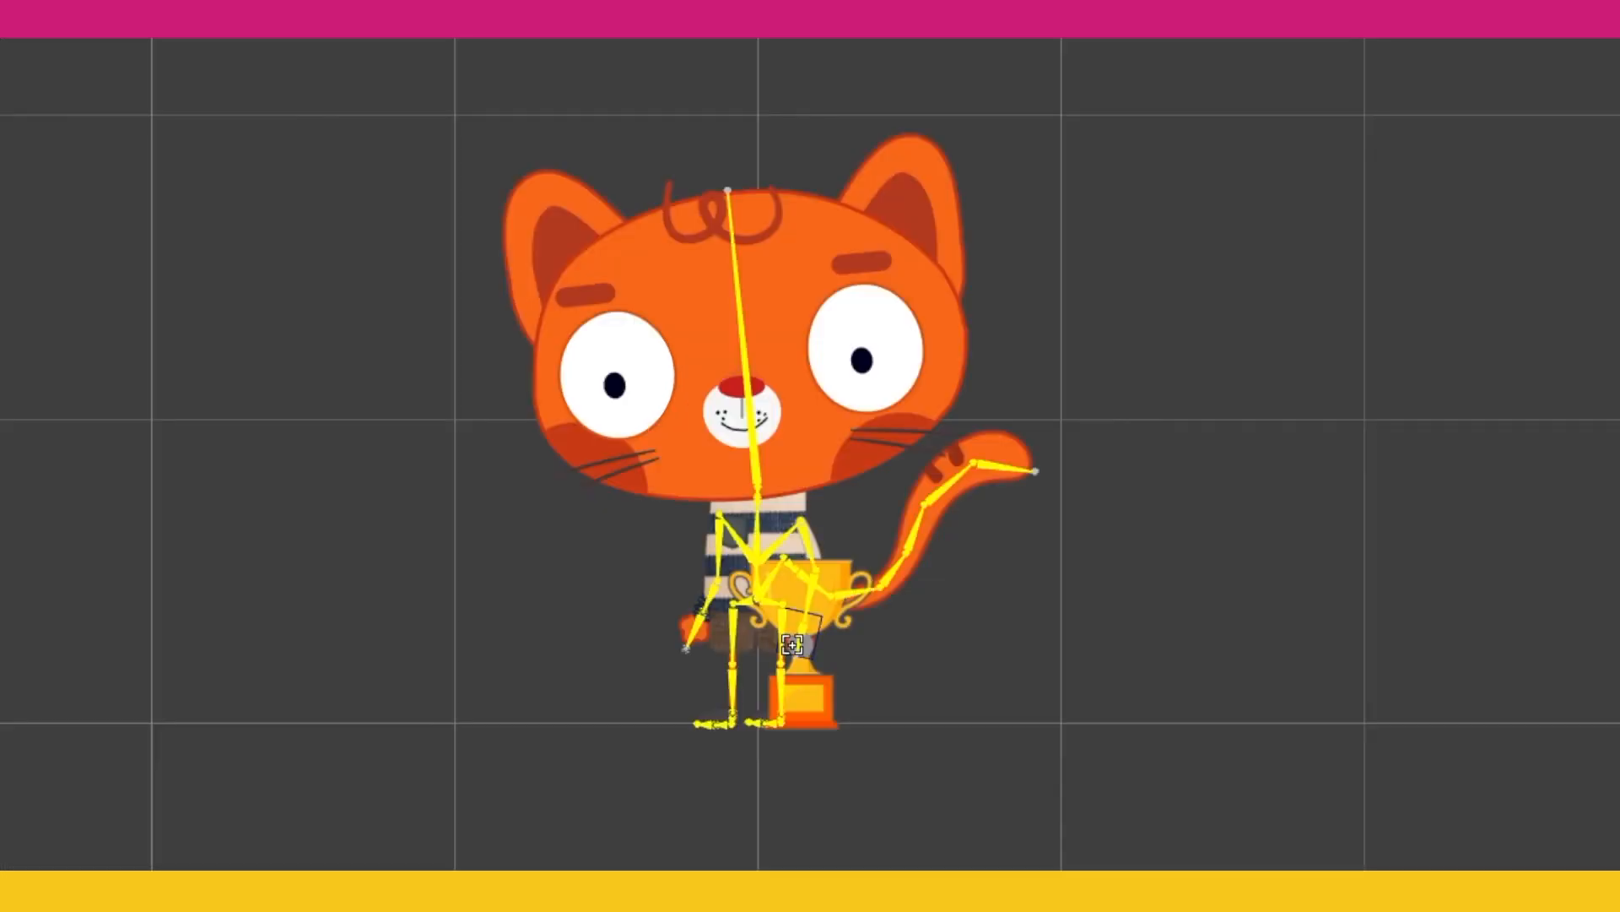
{"action": "left_click", "coordinate": [792, 643]}
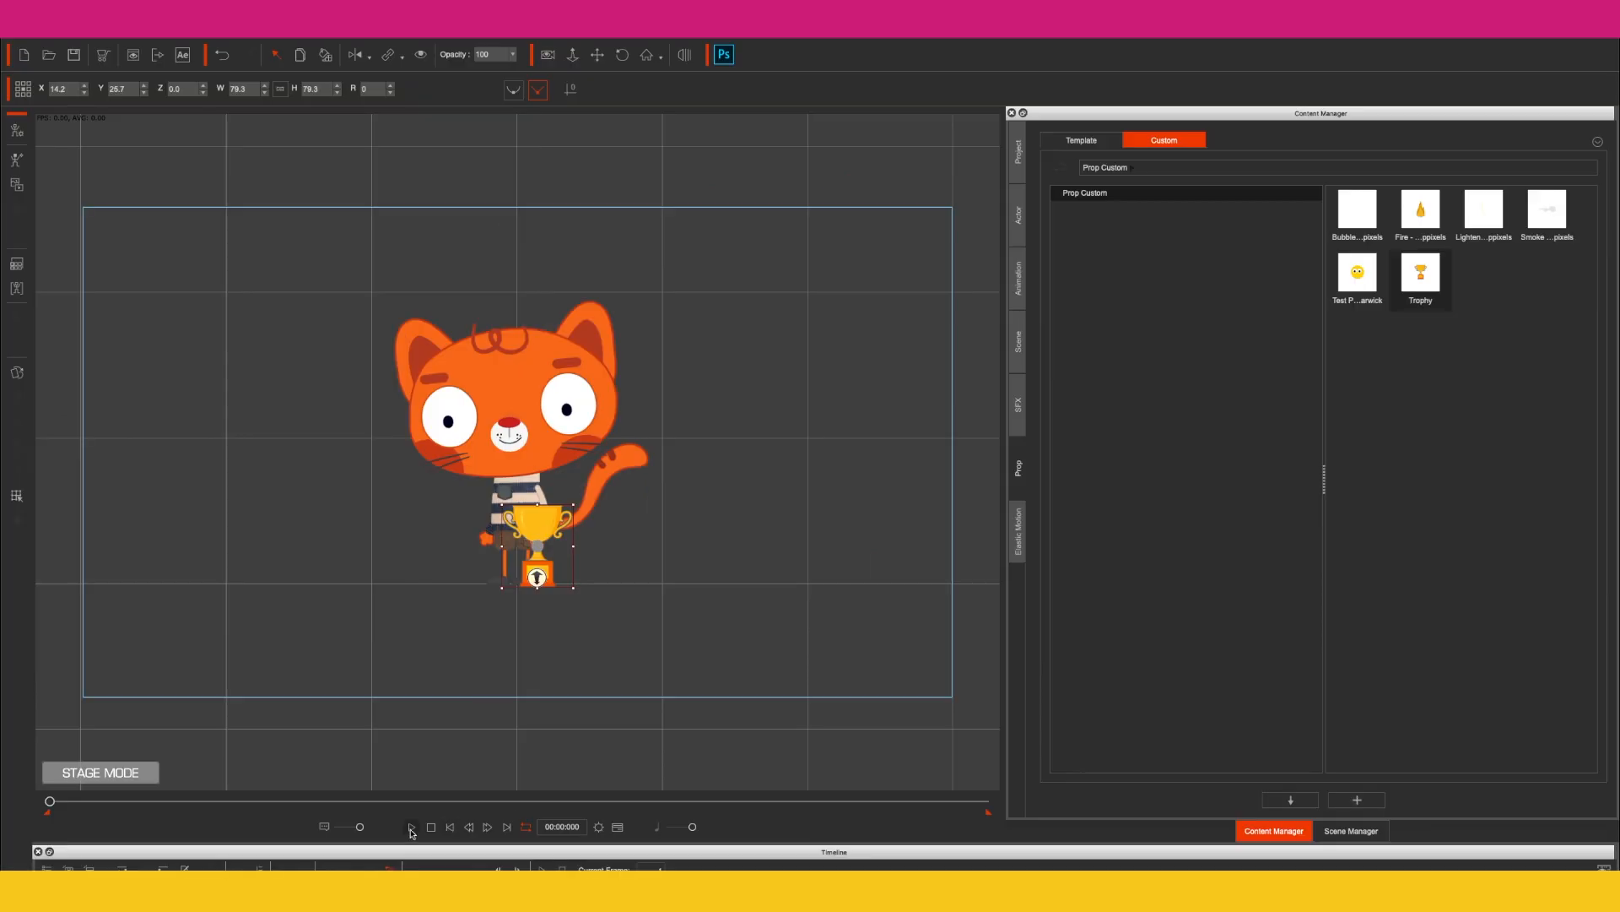
{"action": "left_click", "coordinate": [411, 827]}
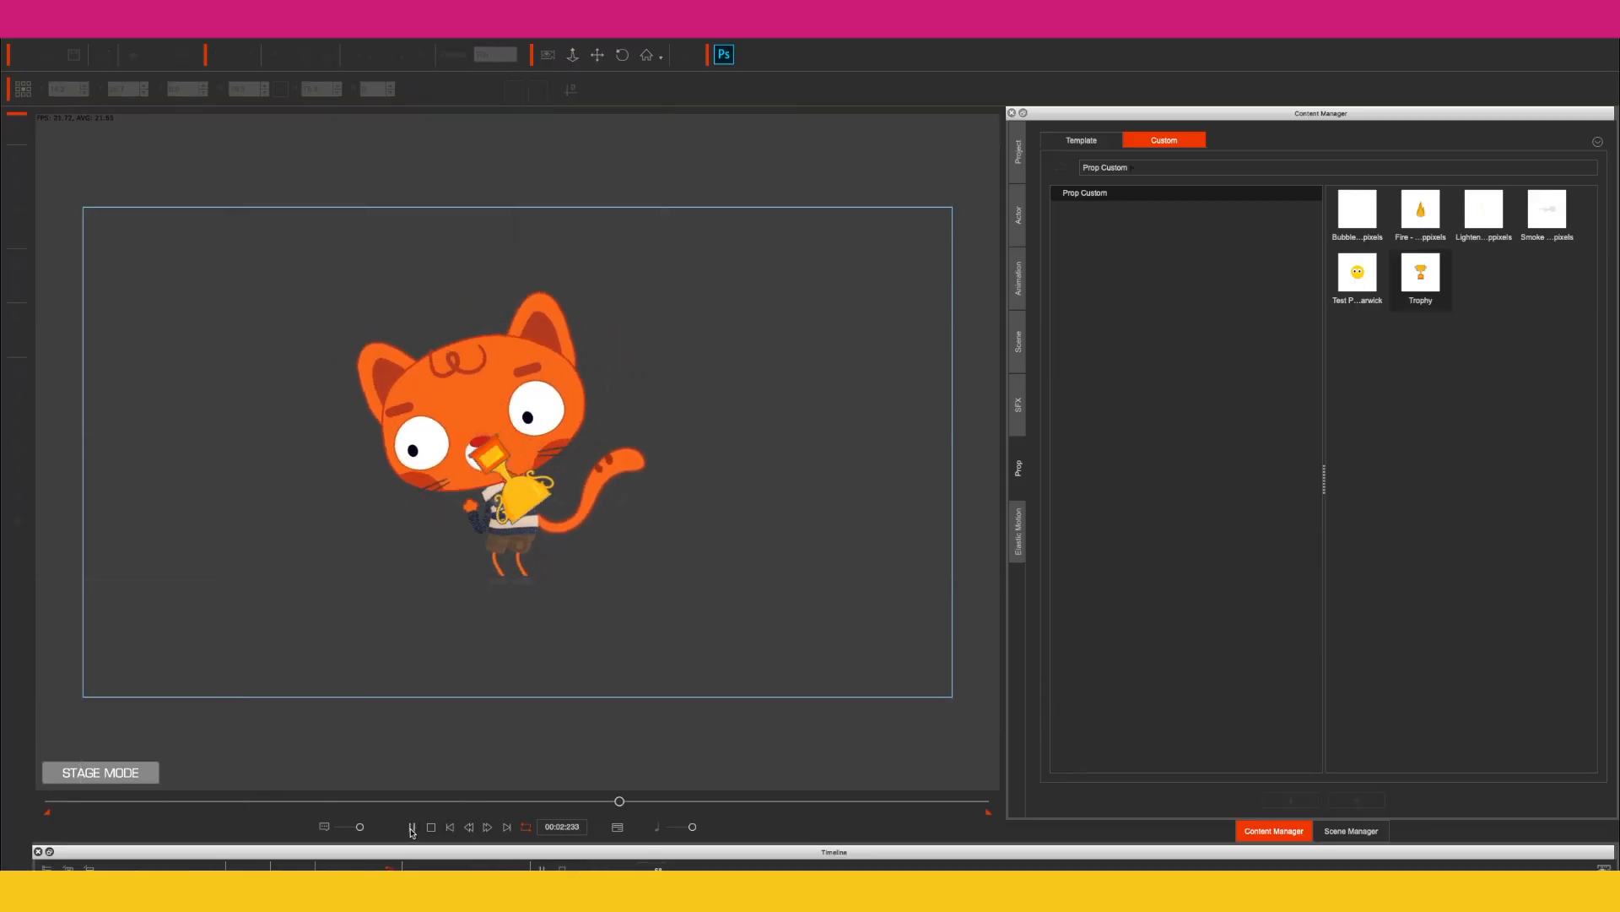
{"action": "left_click", "coordinate": [412, 828]}
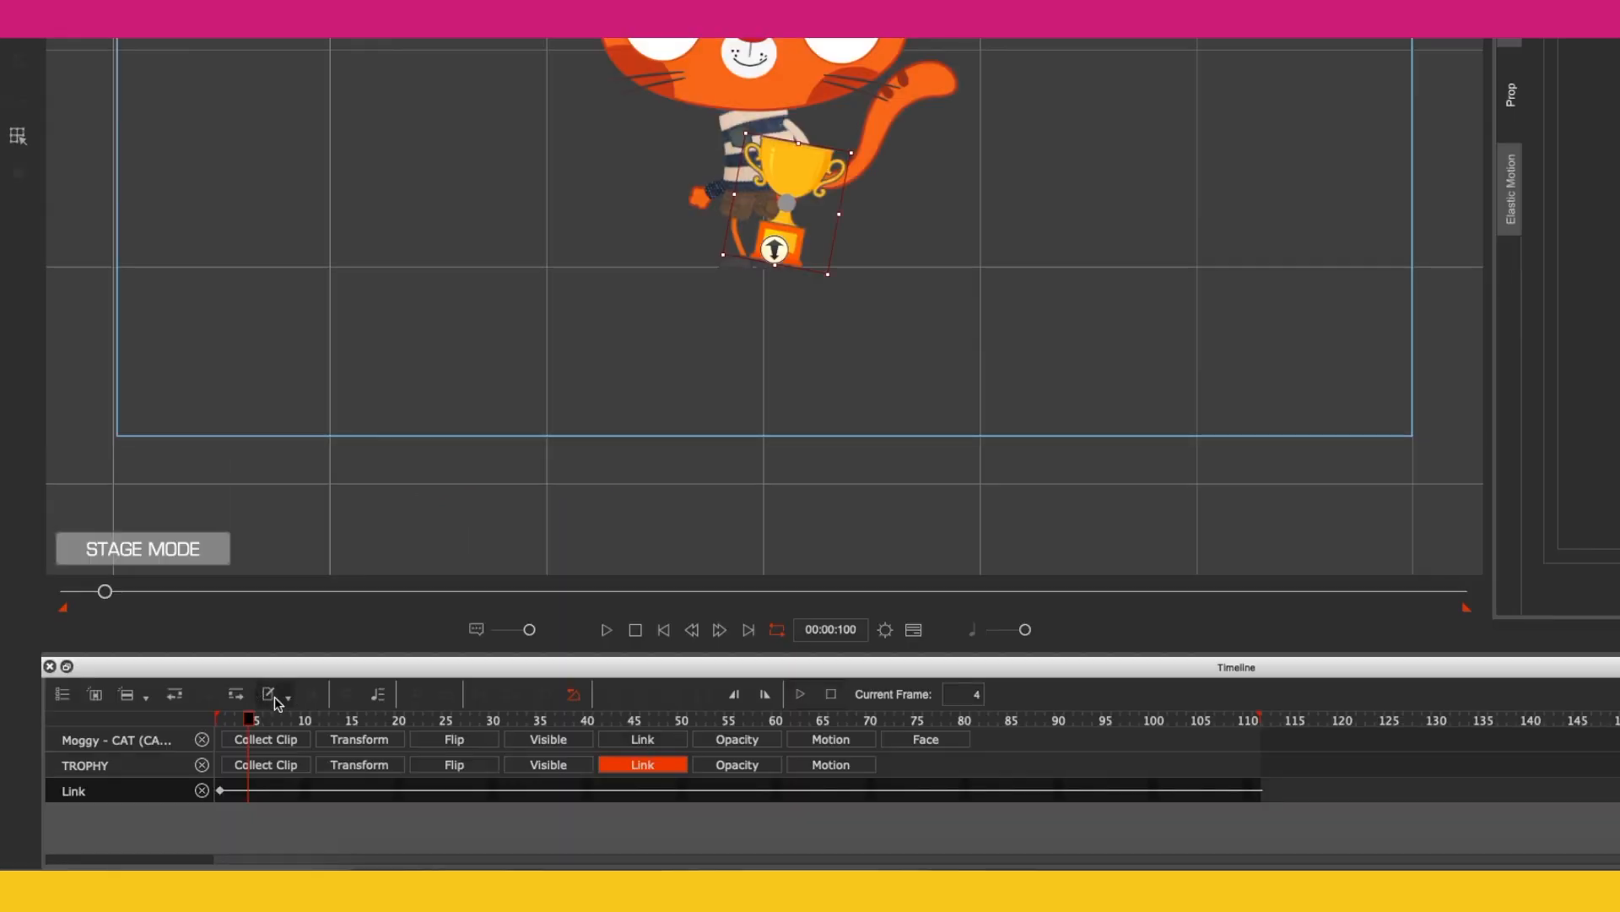
Rotate the trophy upright at frame 16, return to frame 1, and show the trophy's Transform track.
{"action": "left_click_drag", "start_coordinate": [255, 719], "coordinate": [372, 724]}
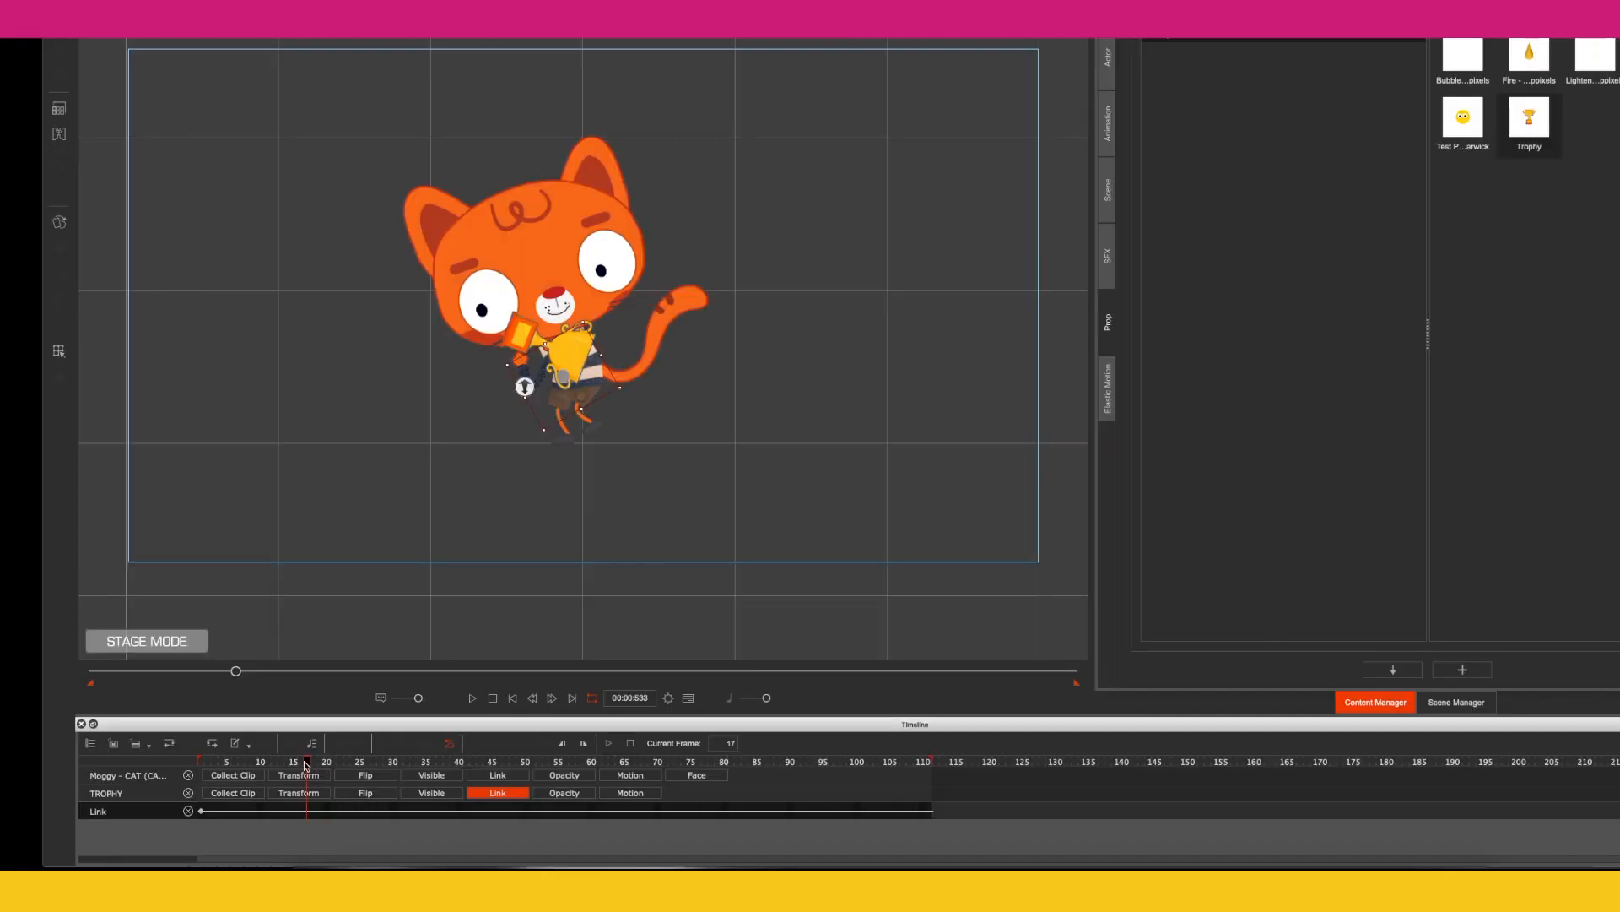
{"action": "left_click_drag", "start_coordinate": [305, 765], "coordinate": [300, 764]}
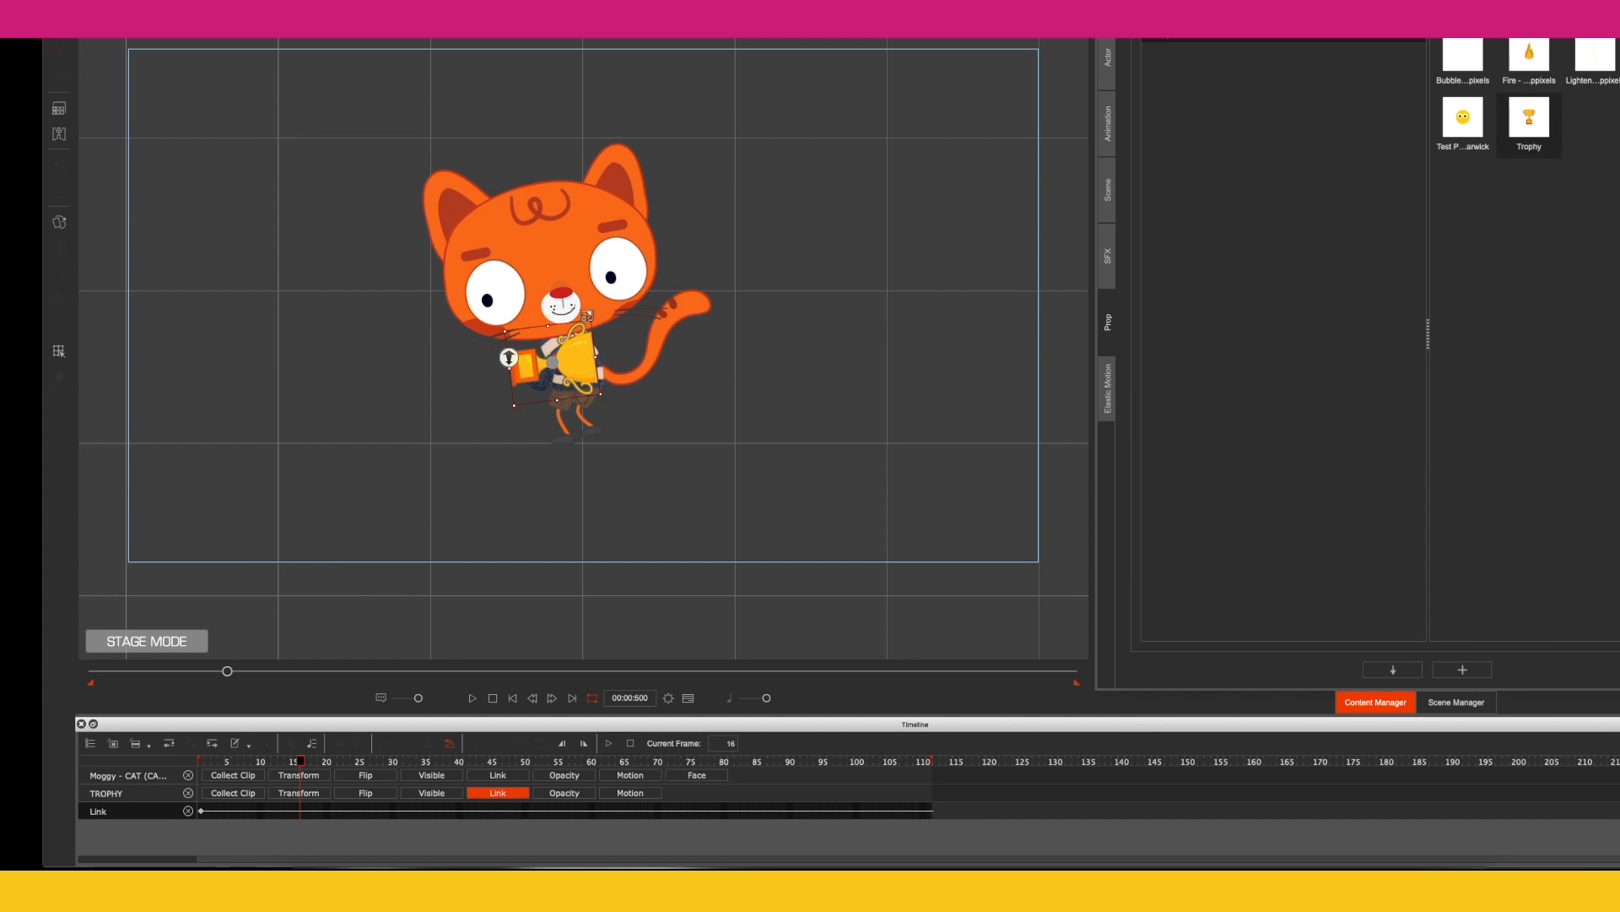
{"action": "left_click_drag", "start_coordinate": [591, 308], "coordinate": [473, 281]}
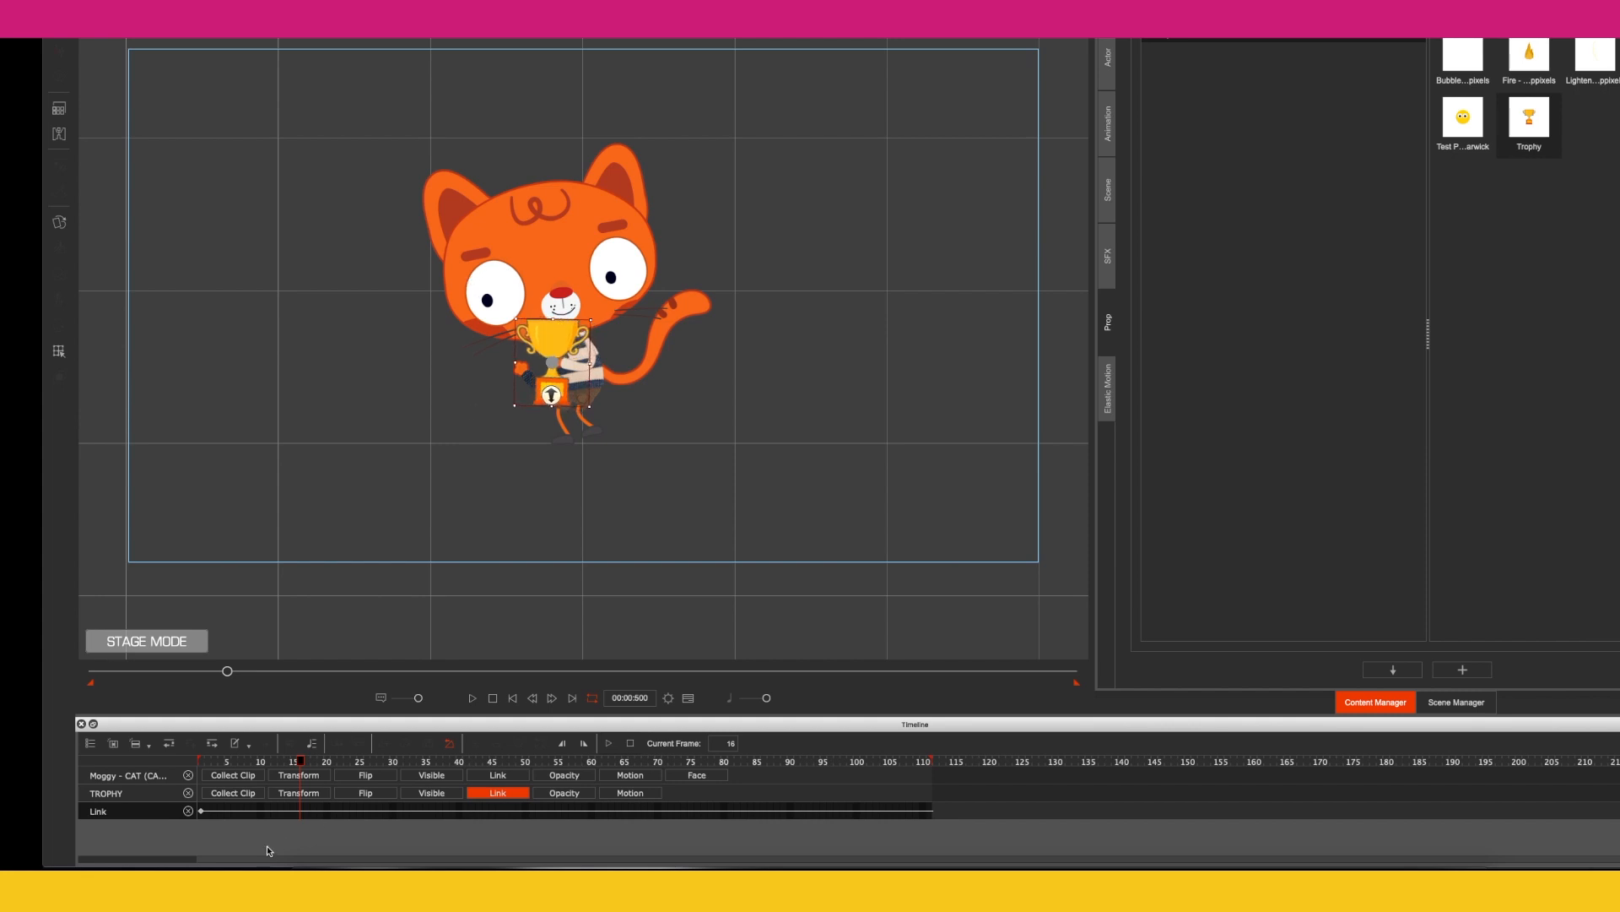
{"action": "left_click_drag", "start_coordinate": [301, 763], "coordinate": [190, 757]}
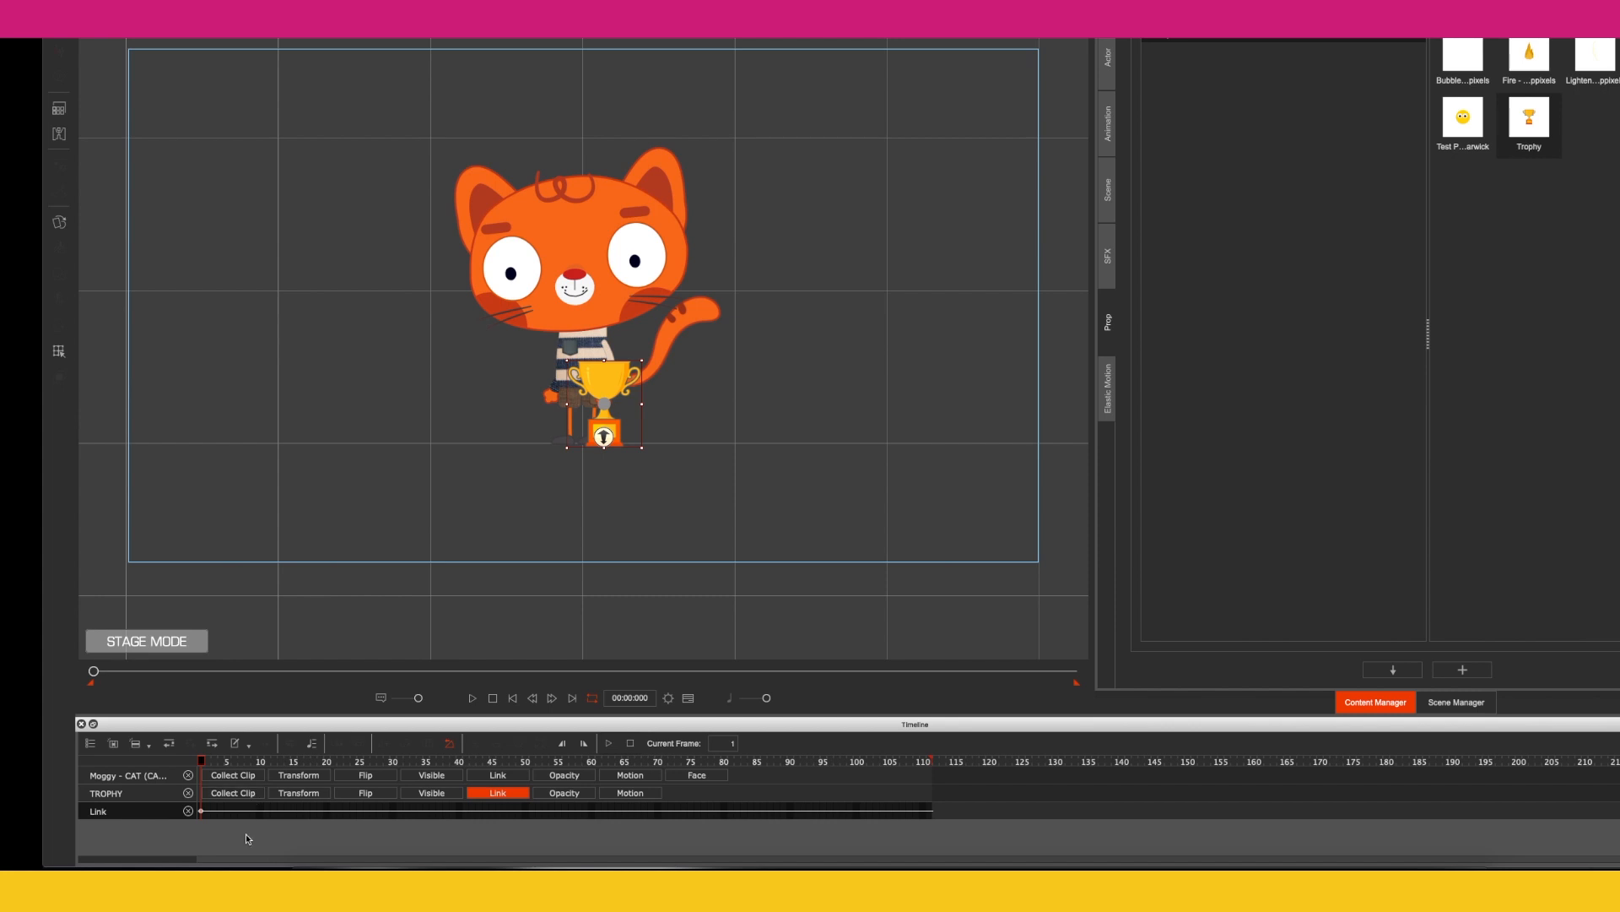
{"action": "left_click", "coordinate": [297, 797]}
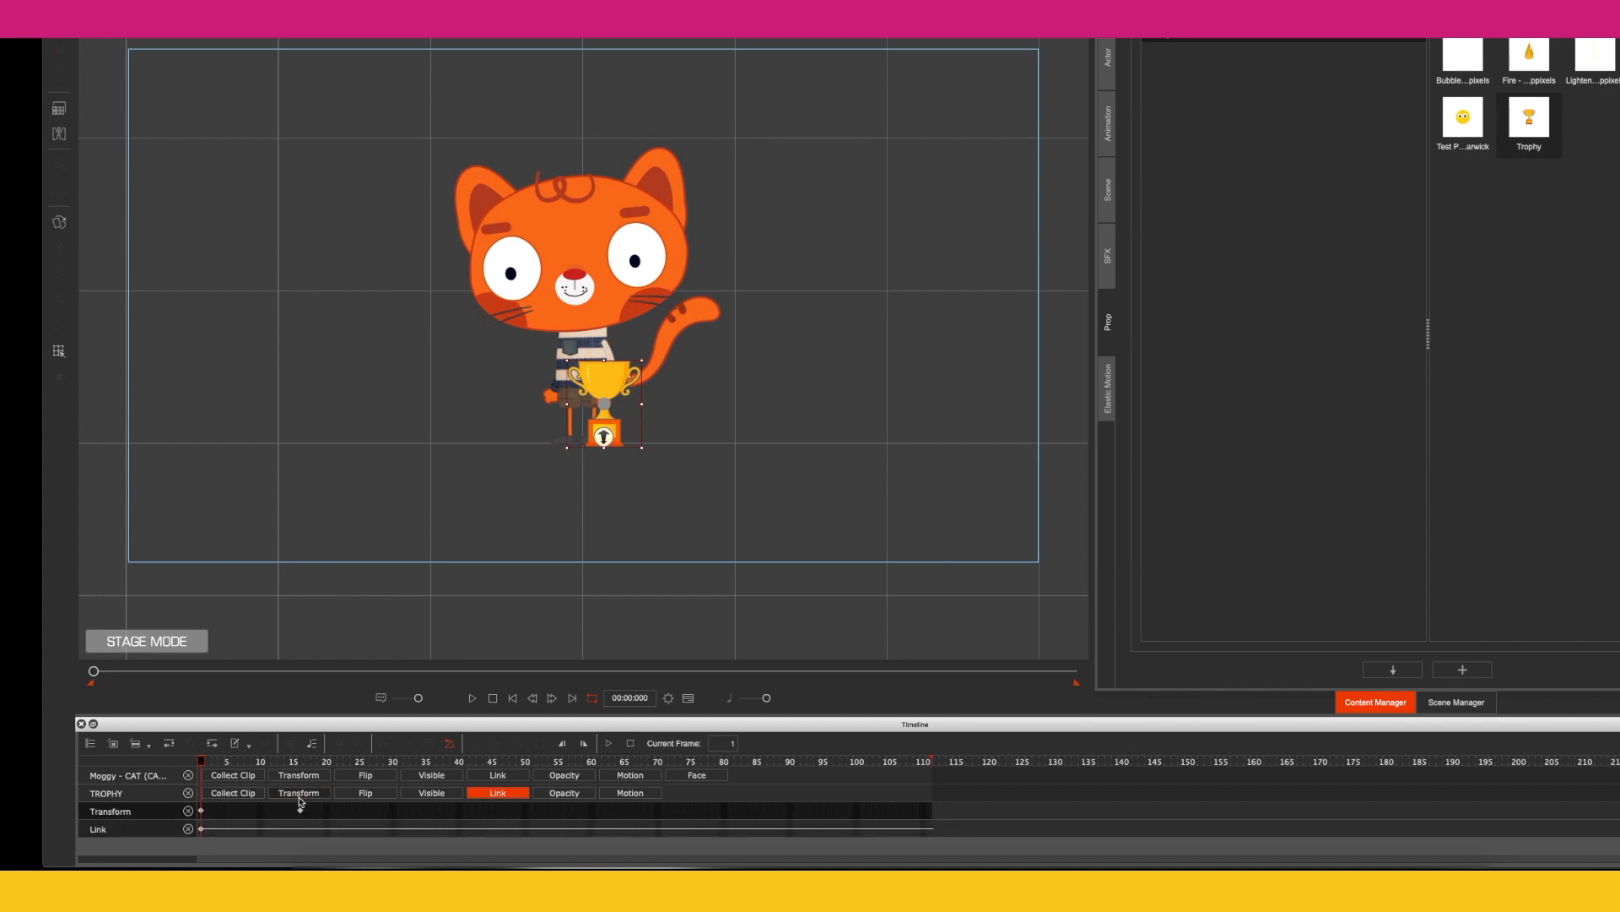
Keyframe the trophy's rotation at frames 56 and 58, turning its cup upward as the hand rises.
{"action": "left_click_drag", "start_coordinate": [216, 762], "coordinate": [564, 774]}
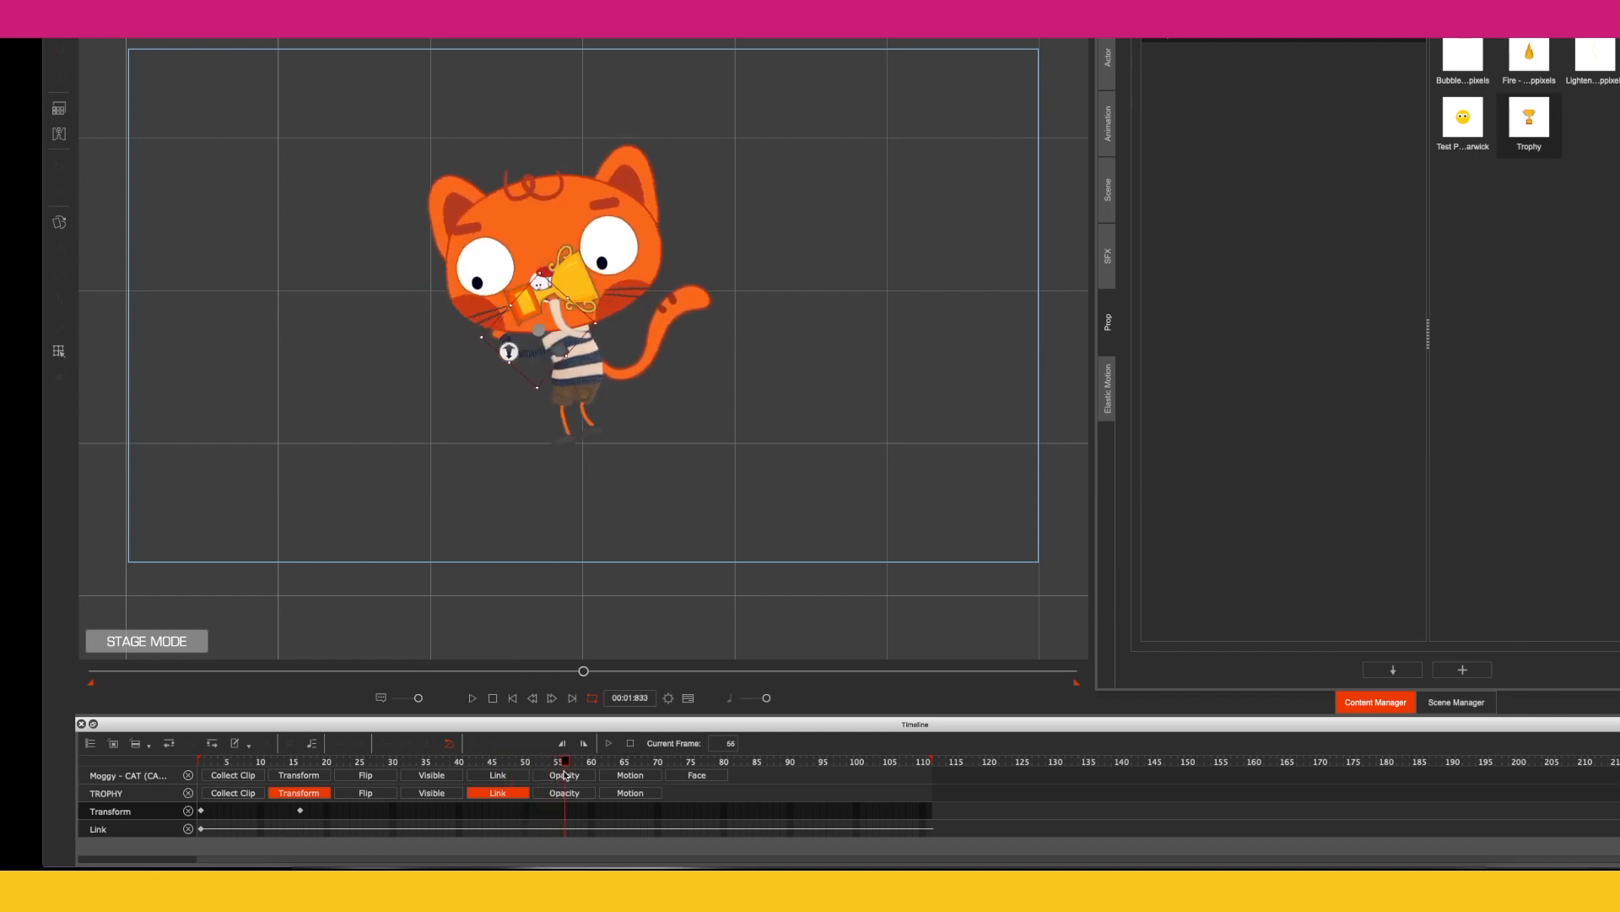
{"action": "left_click", "coordinate": [510, 298]}
{"action": "left_click_drag", "start_coordinate": [565, 764], "coordinate": [578, 762]}
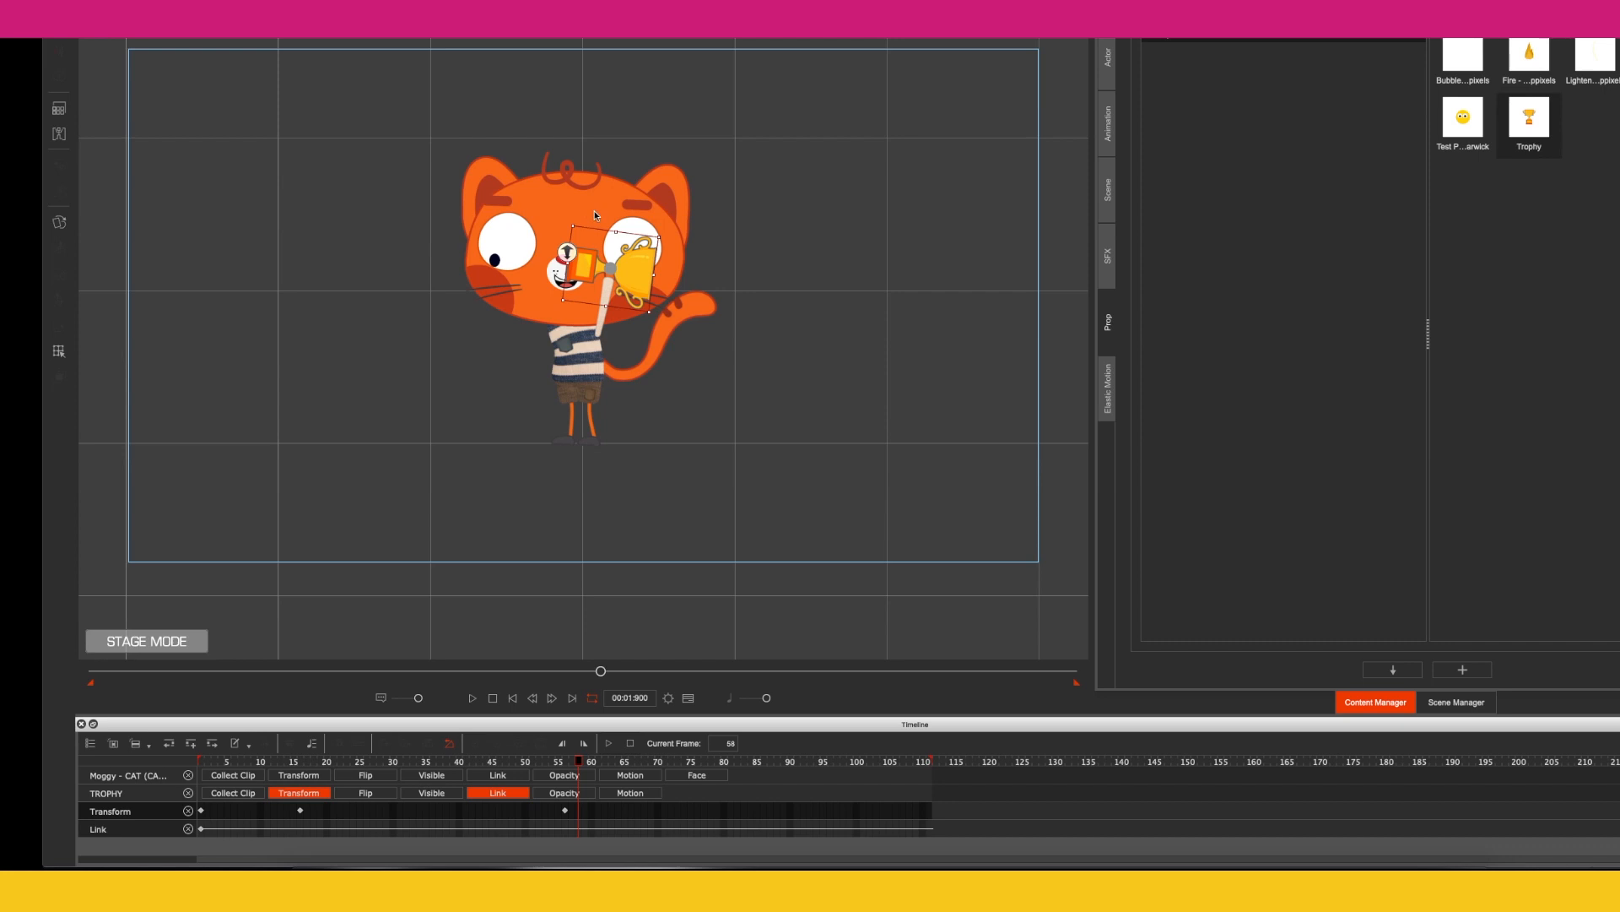
{"action": "left_click_drag", "start_coordinate": [594, 214], "coordinate": [452, 237]}
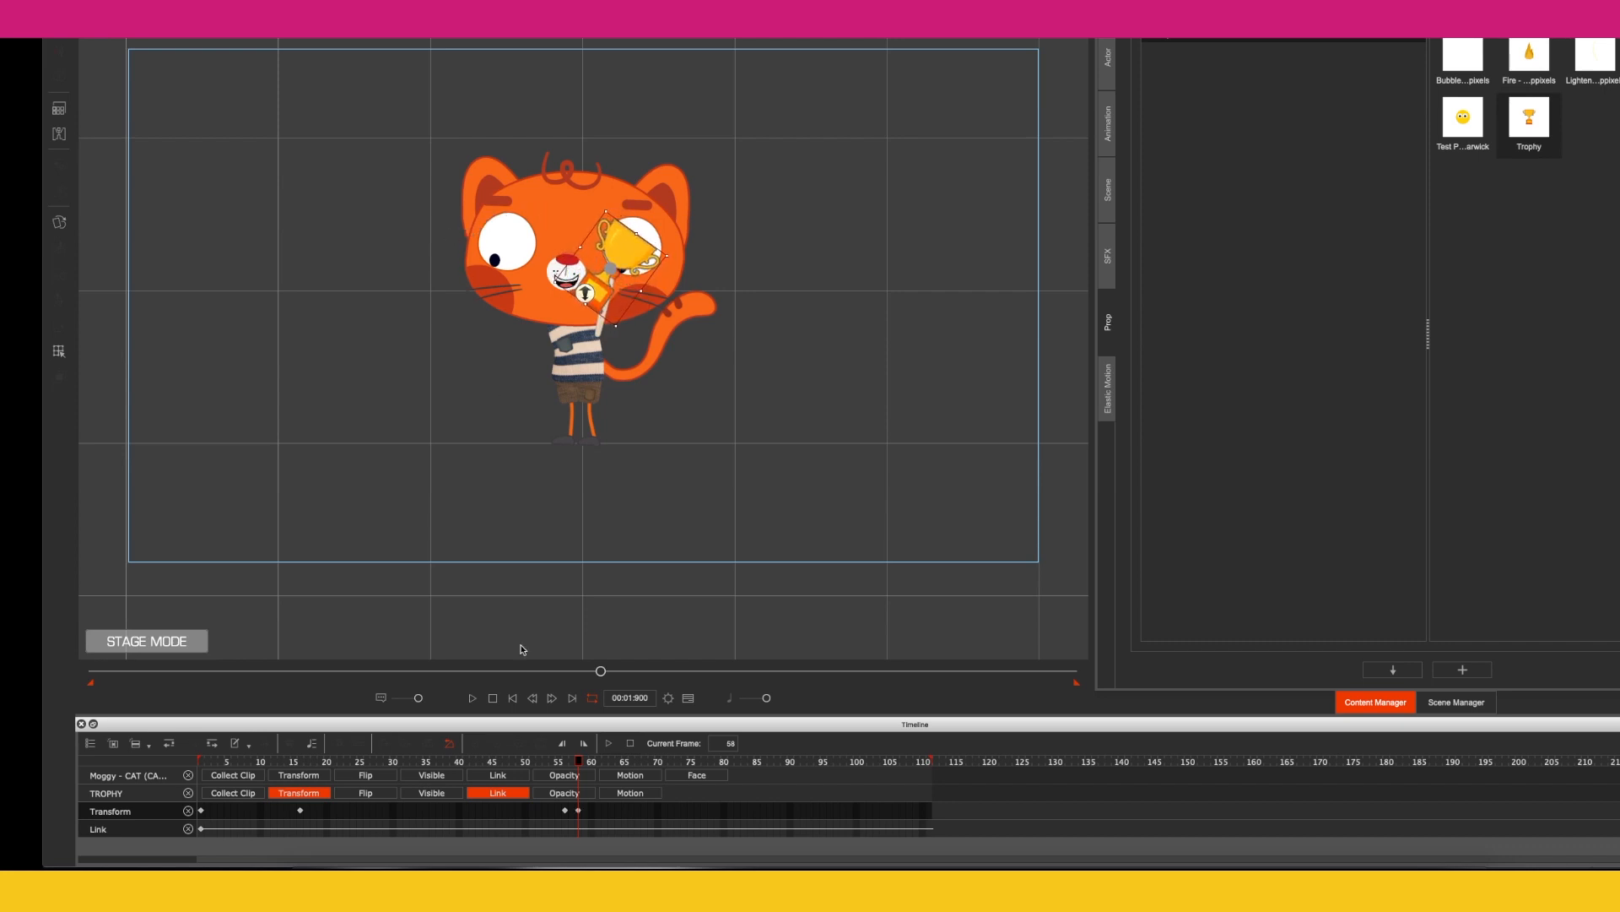
Adjust the trophy's rotation at frames 74, 77 and 91 to match the cat's raised and lowering hand.
{"action": "left_click_drag", "start_coordinate": [577, 762], "coordinate": [684, 762]}
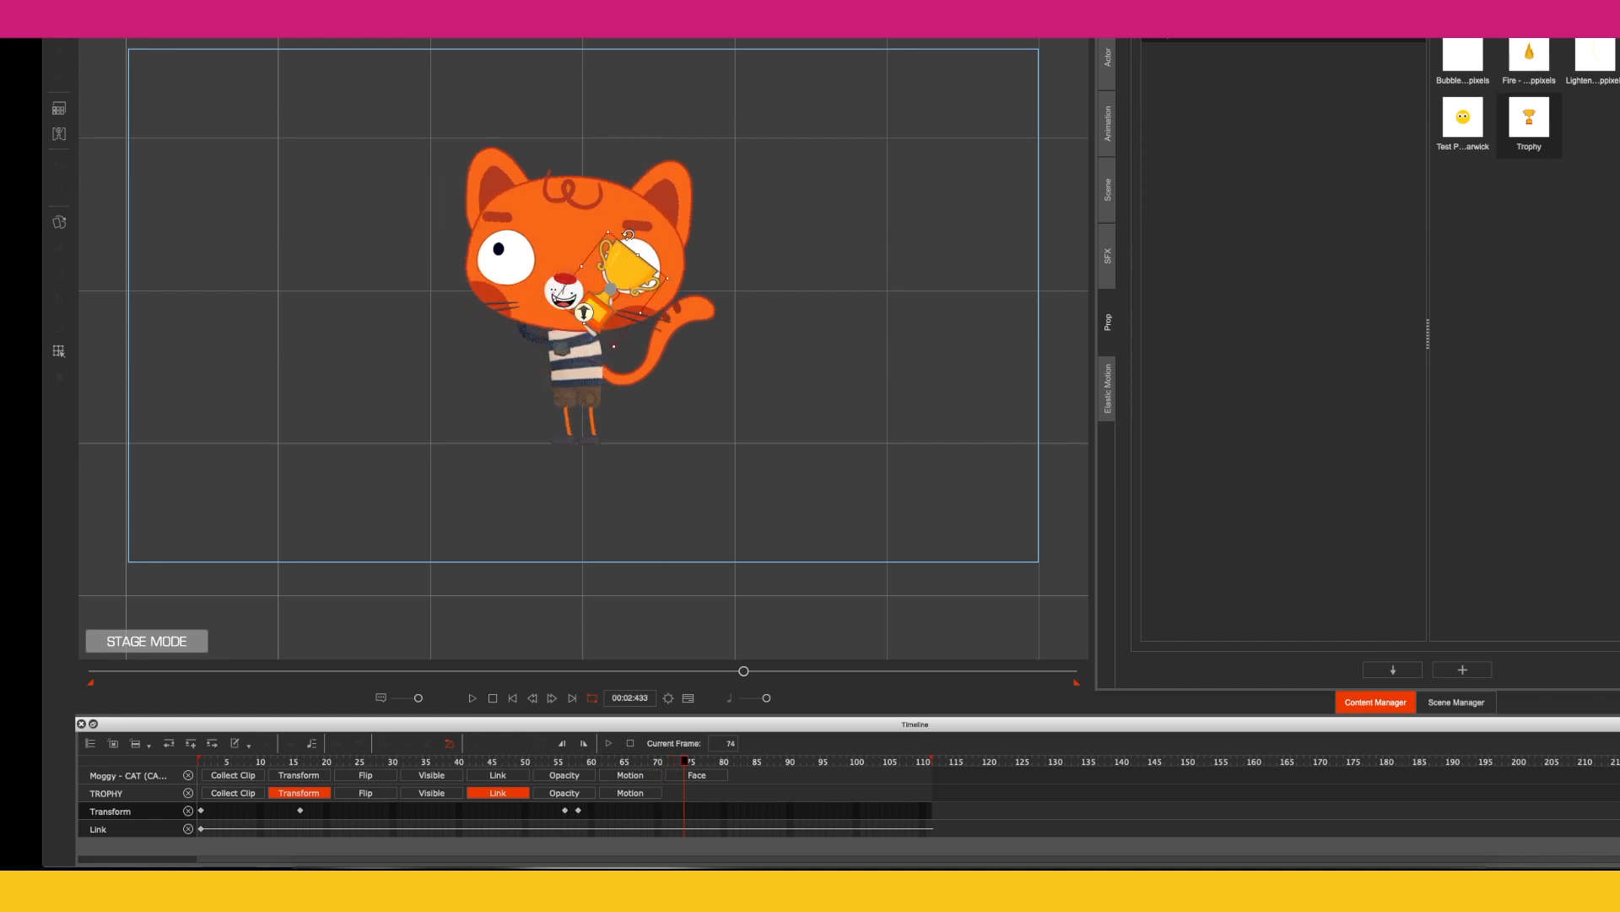
{"action": "left_click_drag", "start_coordinate": [628, 232], "coordinate": [626, 232]}
{"action": "left_click_drag", "start_coordinate": [687, 762], "coordinate": [704, 763]}
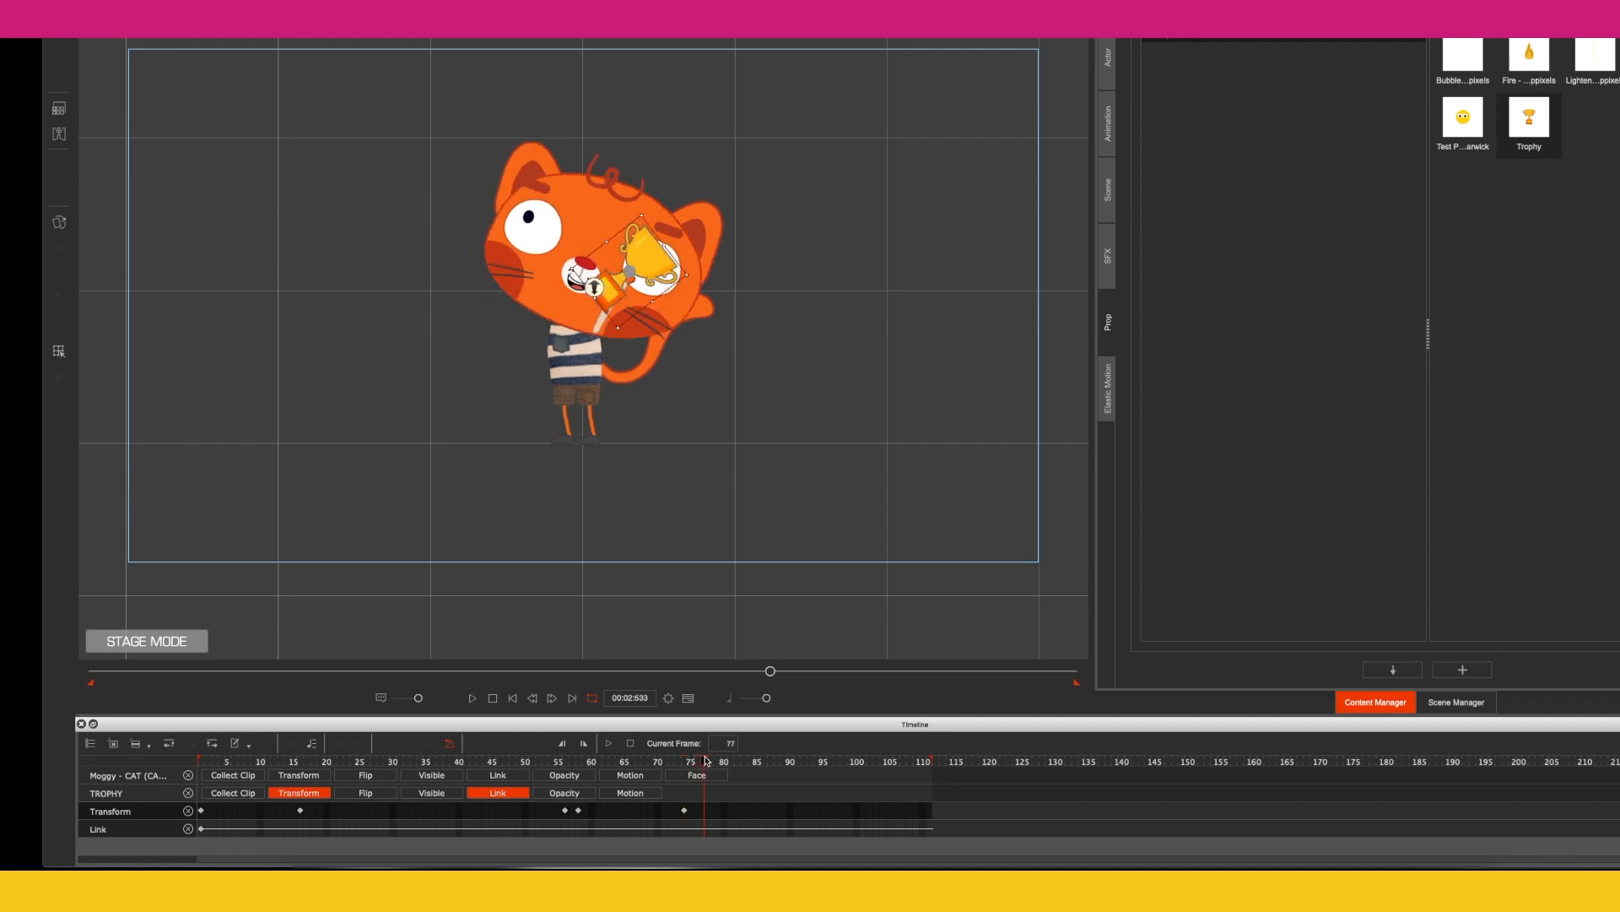
{"action": "left_click_drag", "start_coordinate": [652, 217], "coordinate": [611, 174]}
{"action": "left_click_drag", "start_coordinate": [671, 762], "coordinate": [798, 770]}
{"action": "left_click_drag", "start_coordinate": [704, 316], "coordinate": [703, 315]}
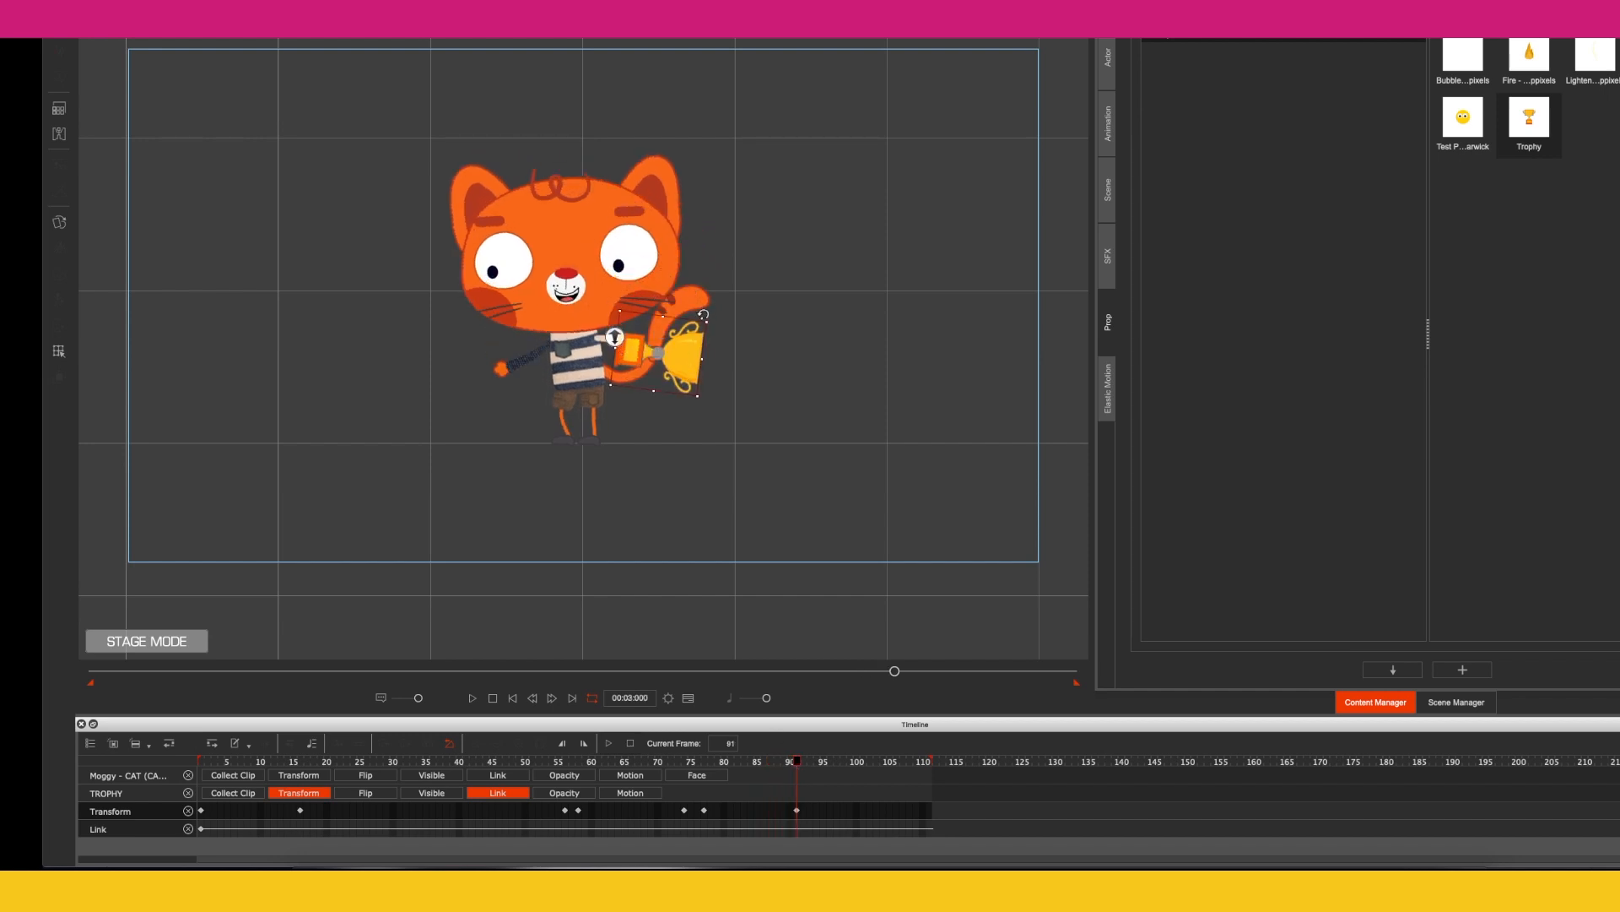
Try rotating the trophy cup-side up at frame 95 and review the motion leading into it.
{"action": "left_click_drag", "start_coordinate": [800, 763], "coordinate": [823, 762]}
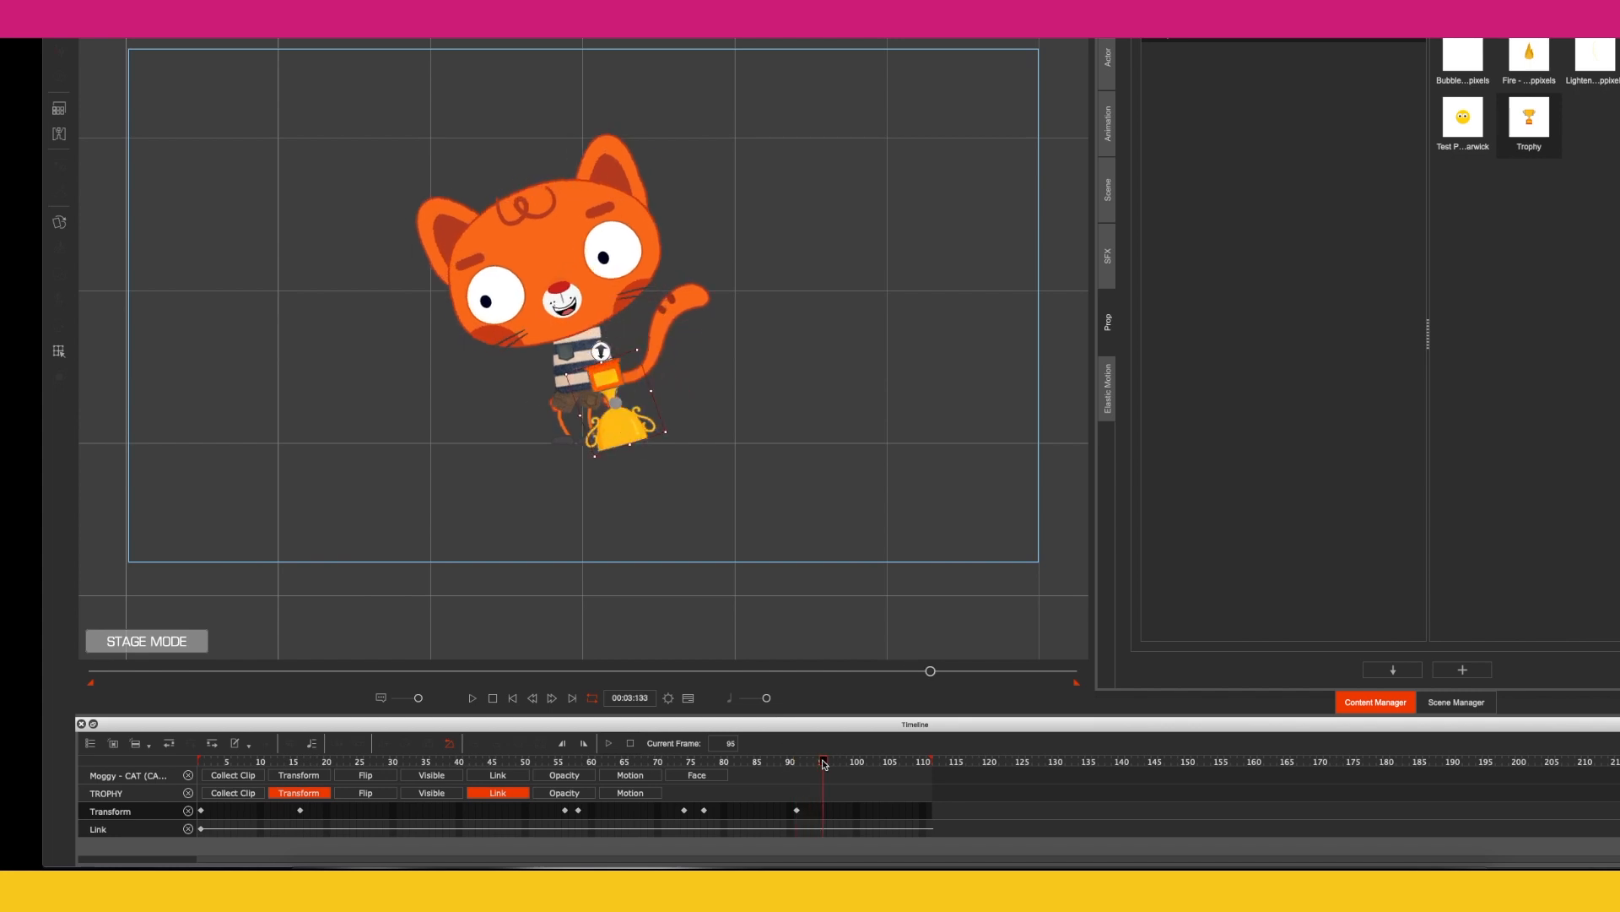
{"action": "left_click_drag", "start_coordinate": [629, 348], "coordinate": [591, 529]}
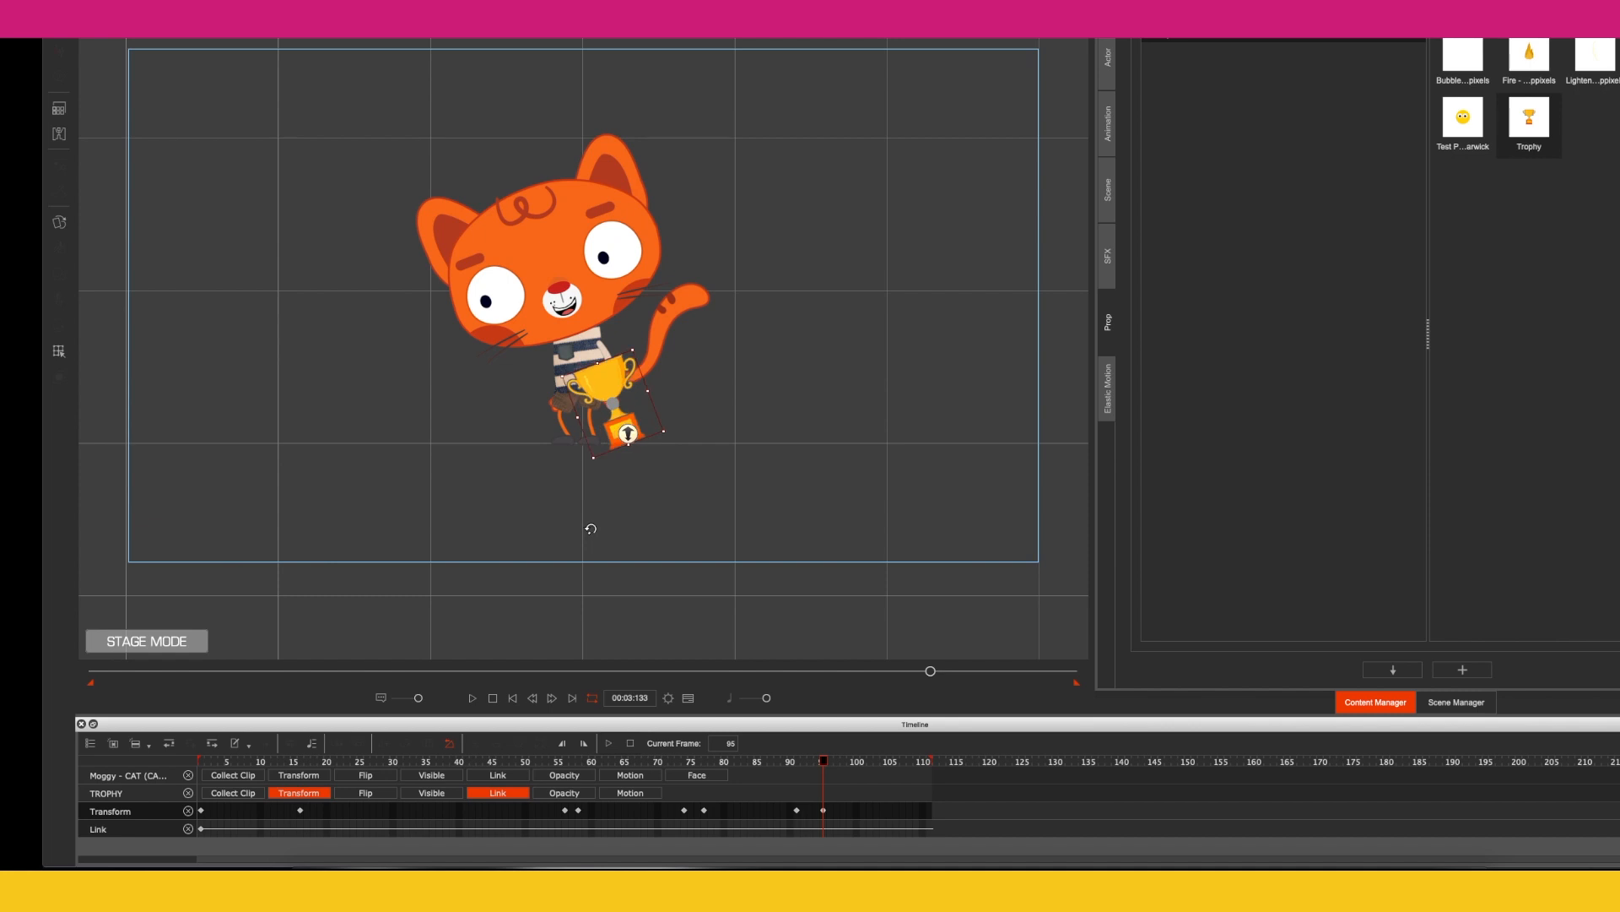
{"action": "left_click_drag", "start_coordinate": [826, 764], "coordinate": [797, 764]}
{"action": "left_click", "coordinate": [471, 699]}
{"action": "left_click_drag", "start_coordinate": [760, 764], "coordinate": [805, 761]}
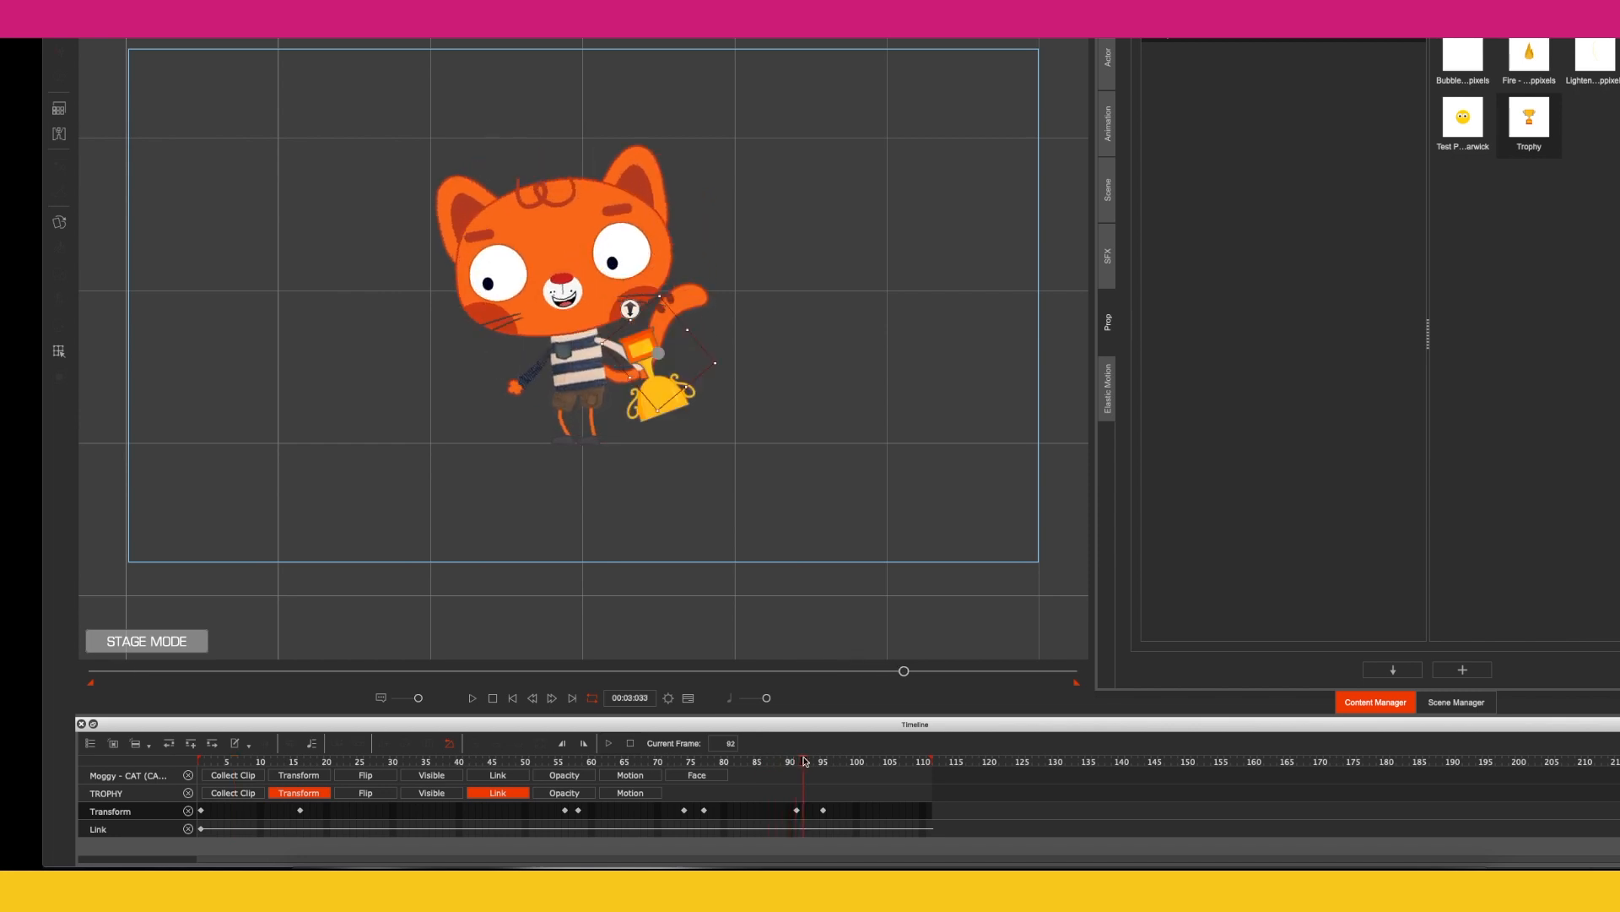
Delete the trophy's Transform keyframe at frame 95.
{"action": "left_click", "coordinate": [824, 811]}
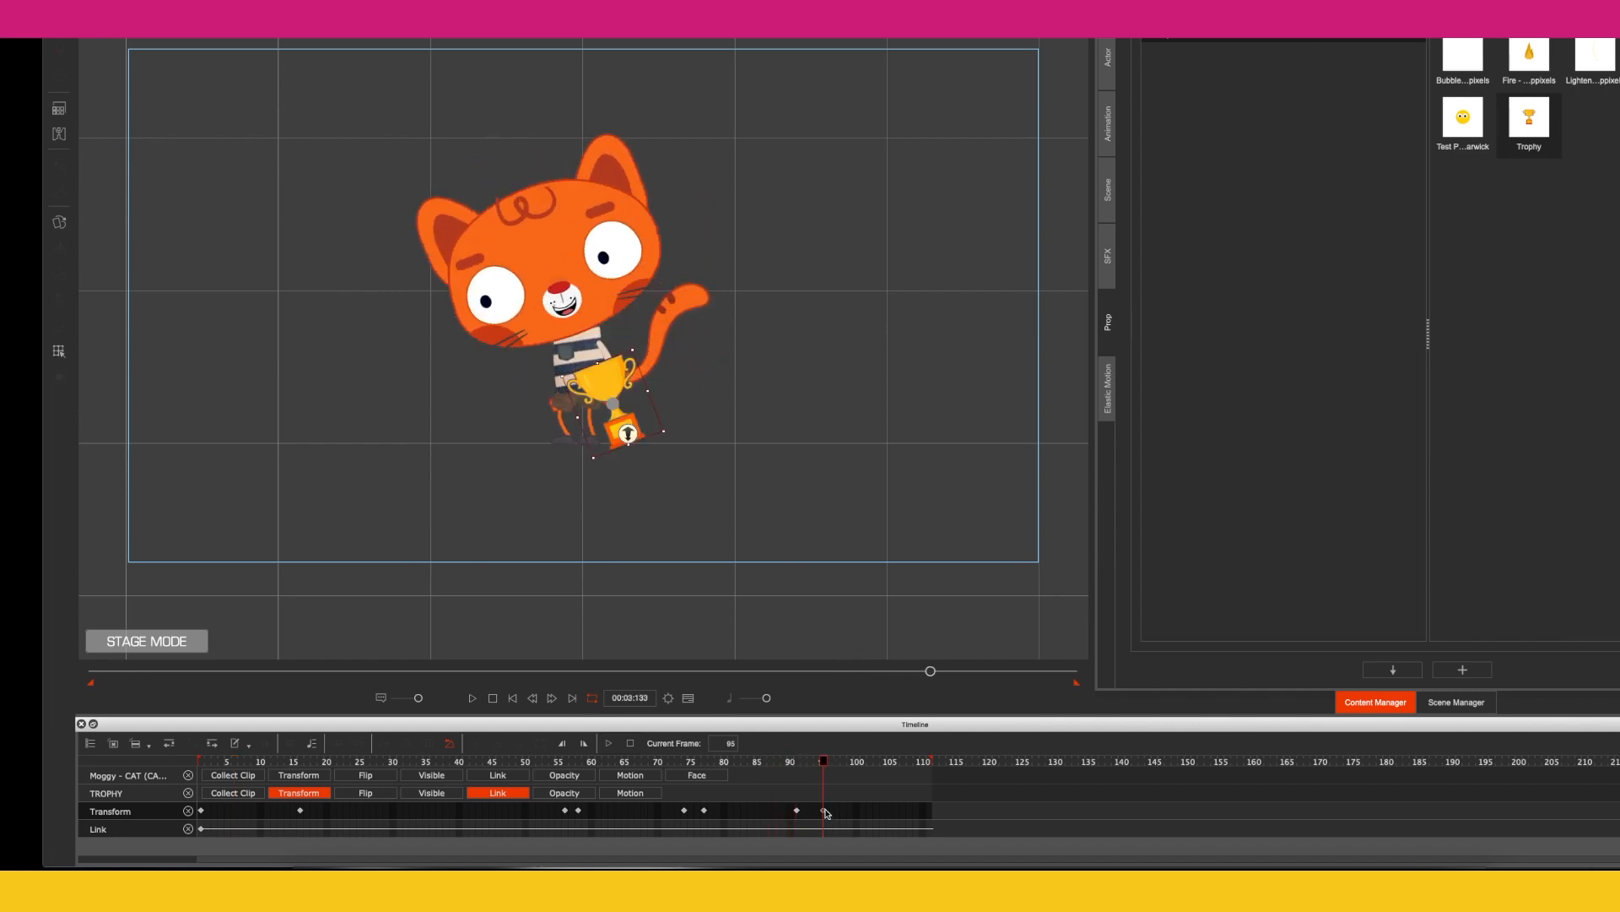
{"action": "right_click", "coordinate": [825, 812]}
{"action": "left_click", "coordinate": [823, 812]}
{"action": "right_click", "coordinate": [823, 812]}
{"action": "left_click", "coordinate": [848, 758]}
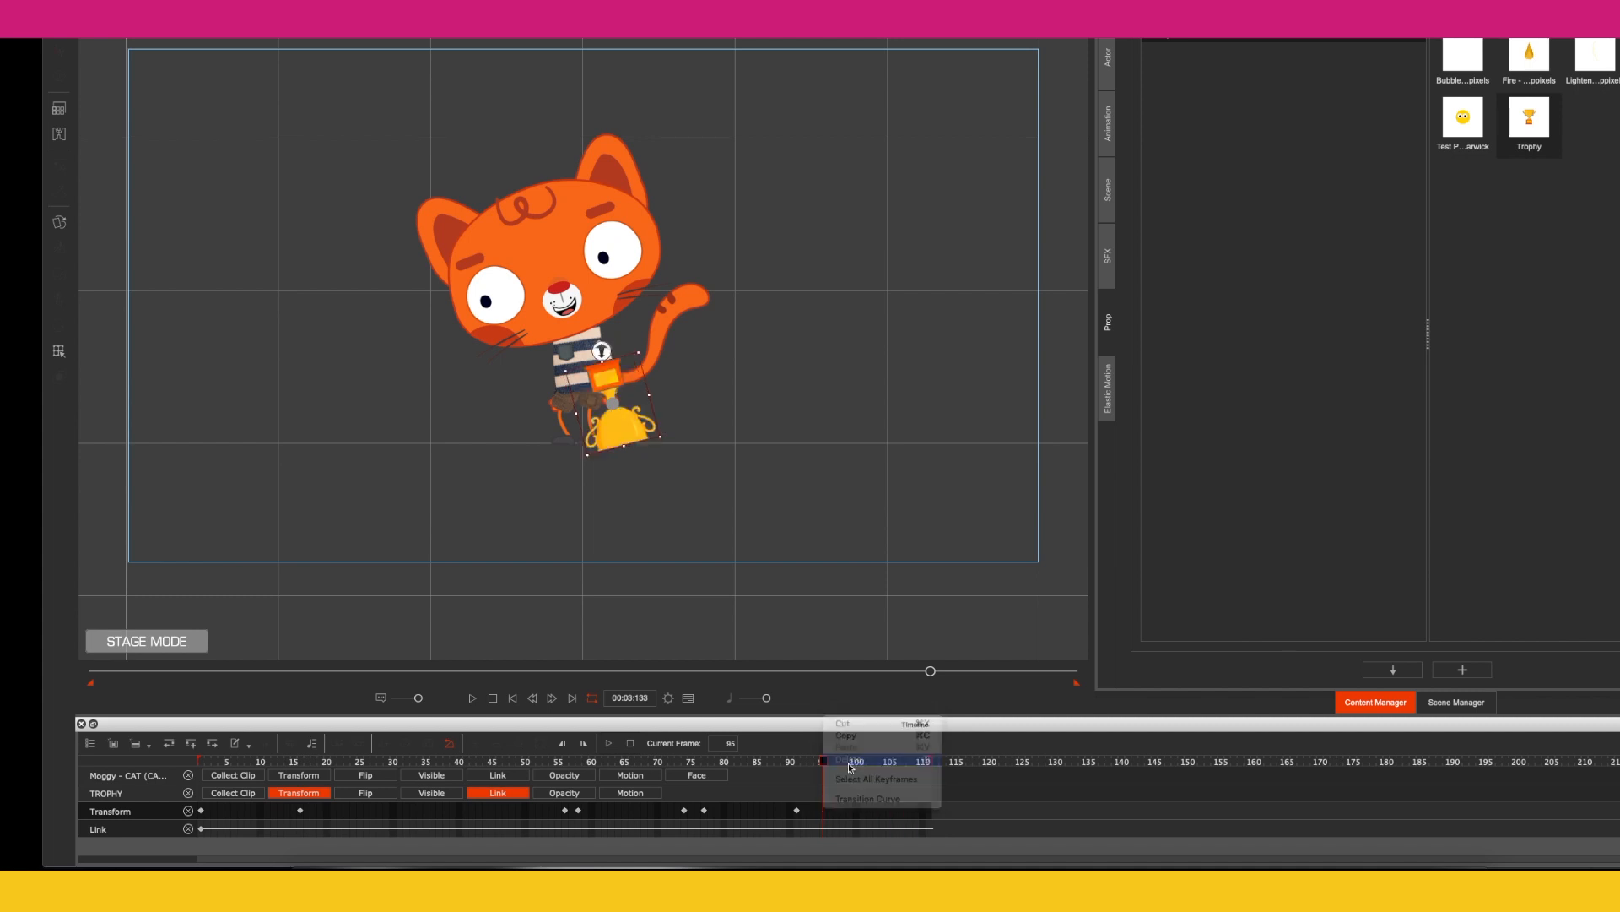
Rotate the trophy sideways at frame 94 and upright at frame 96 to spread the turn over two keyframes.
{"action": "left_click_drag", "start_coordinate": [769, 760], "coordinate": [817, 763]}
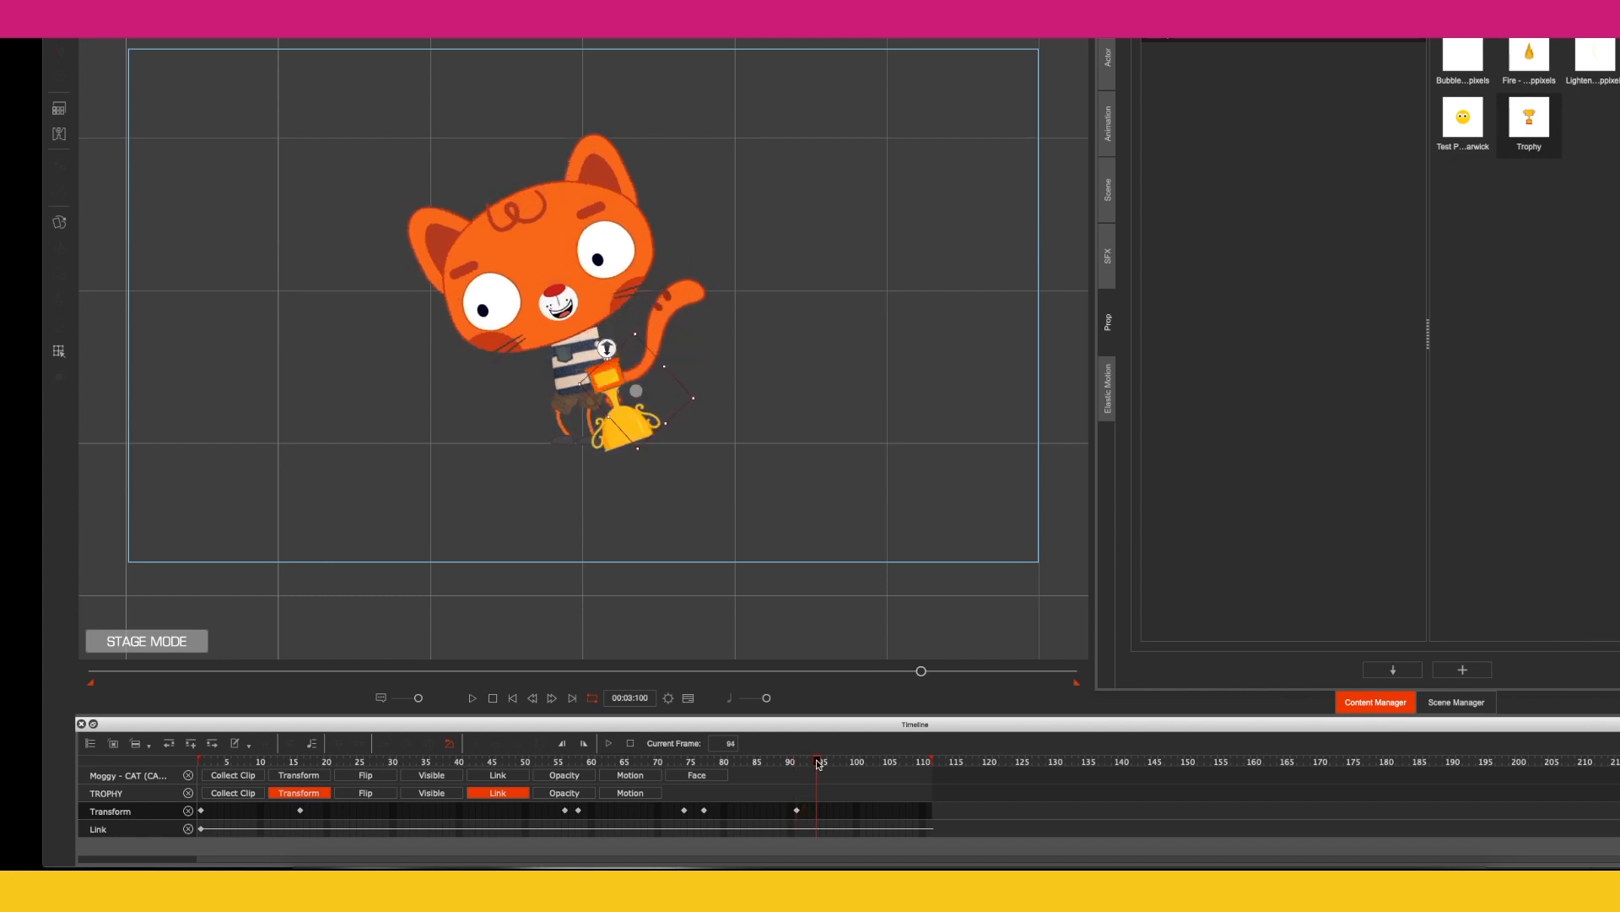
{"action": "left_click_drag", "start_coordinate": [618, 345], "coordinate": [545, 357]}
{"action": "left_click_drag", "start_coordinate": [817, 761], "coordinate": [826, 760]}
{"action": "left_click", "coordinate": [827, 760]}
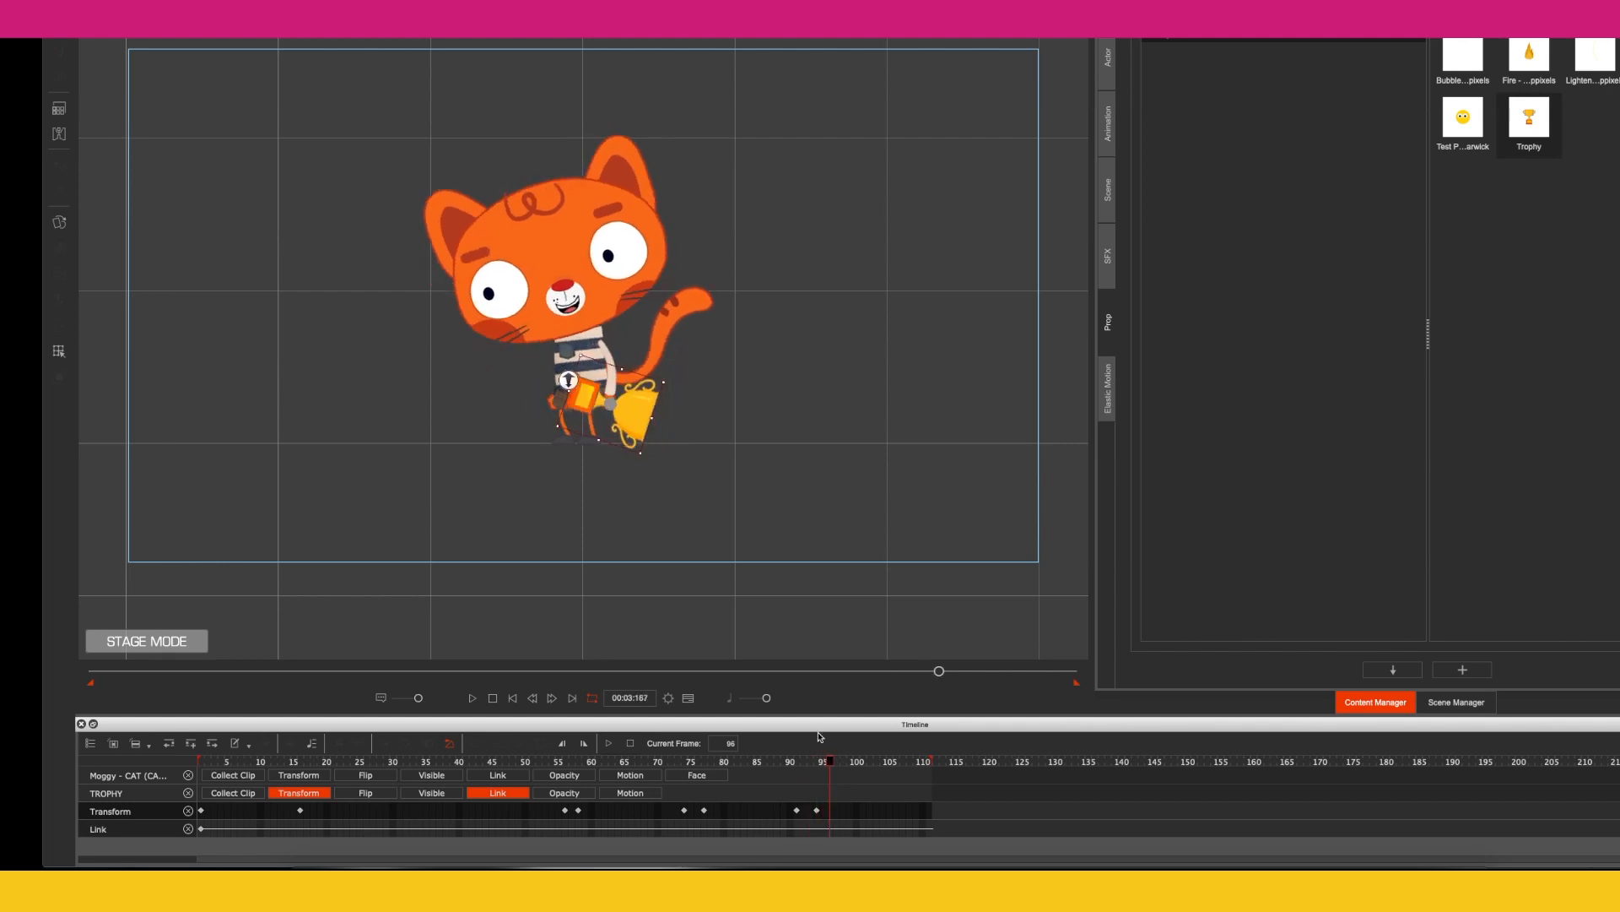
{"action": "left_click_drag", "start_coordinate": [581, 345], "coordinate": [580, 445]}
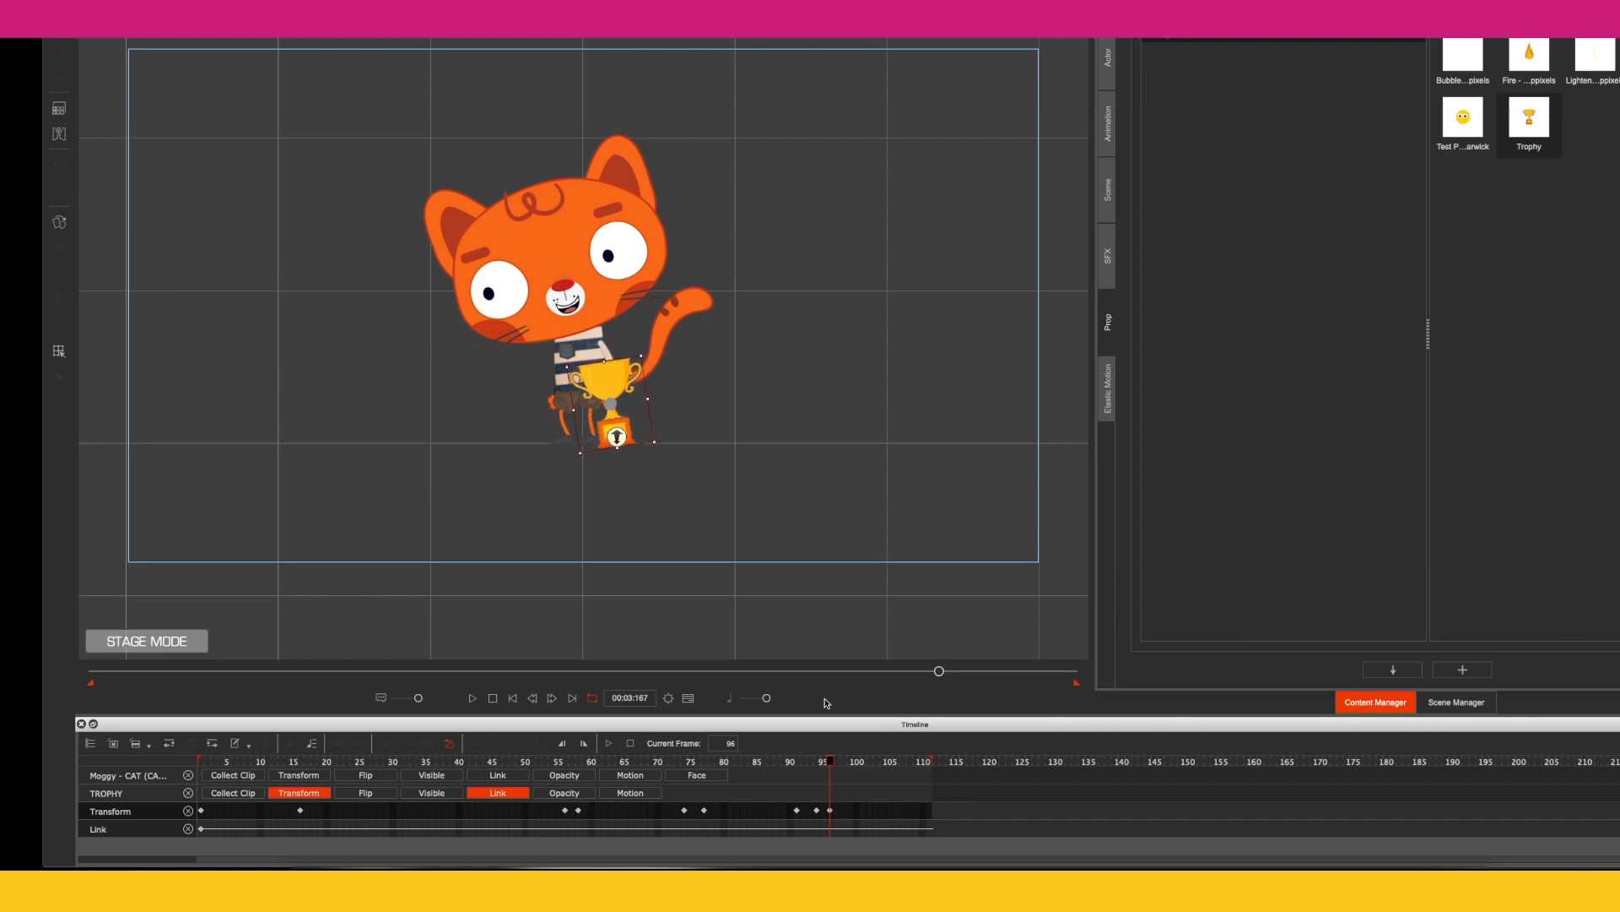
Scrub through the timeline and play the animation to check the trophy's rotation in the cat's hand.
{"action": "left_click", "coordinate": [816, 762]}
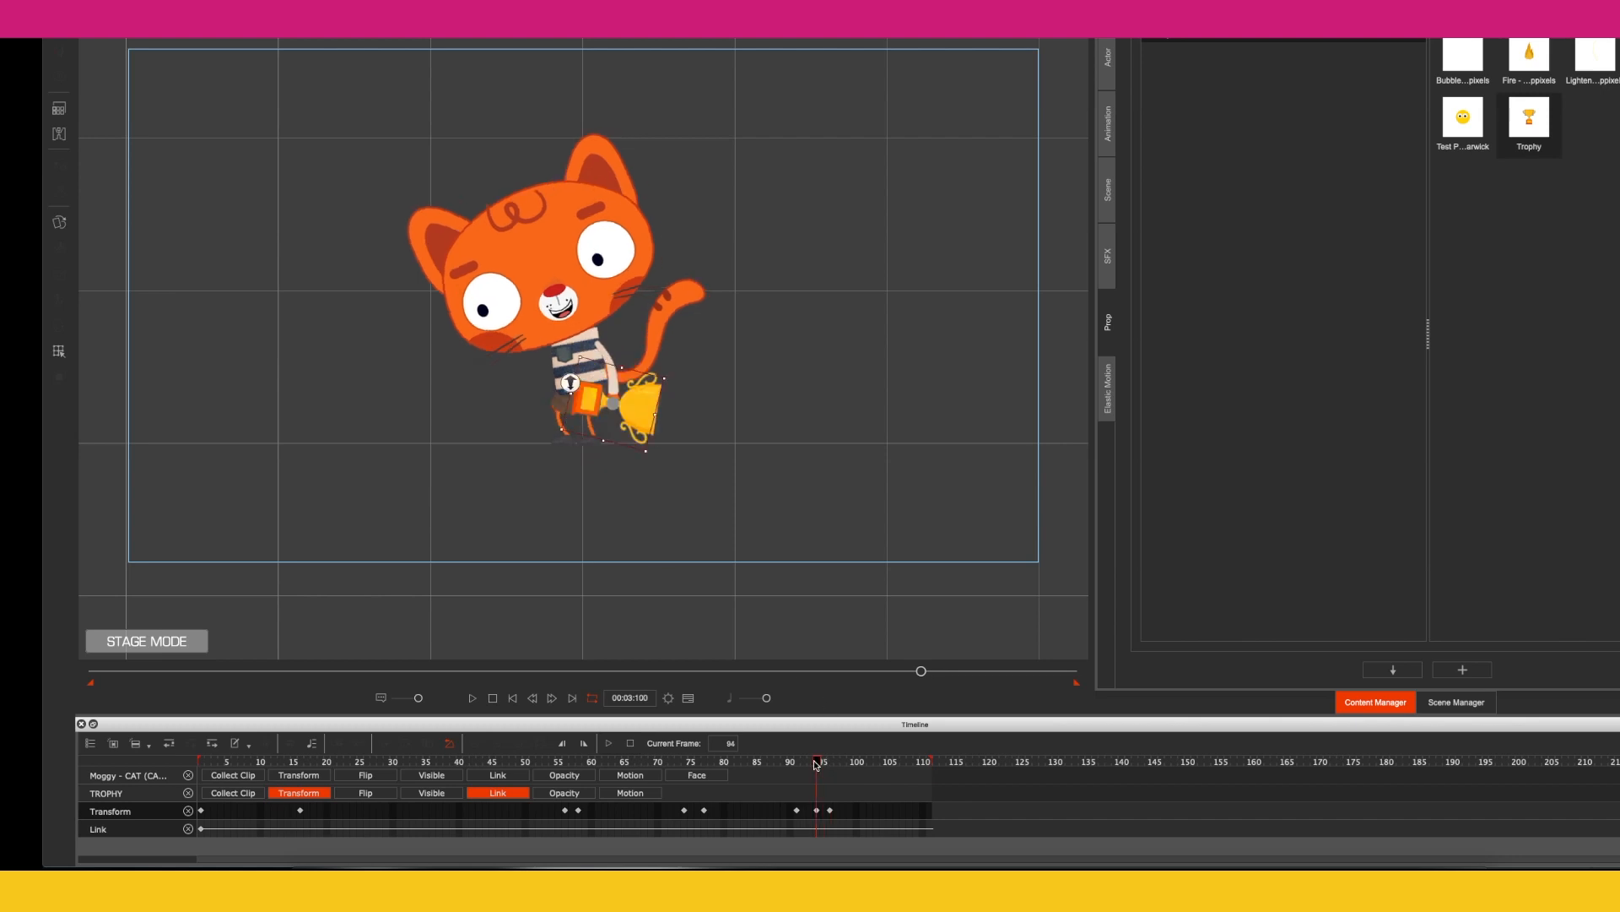
{"action": "left_click_drag", "start_coordinate": [811, 764], "coordinate": [178, 754]}
{"action": "left_click", "coordinate": [759, 764]}
{"action": "left_click", "coordinate": [475, 702]}
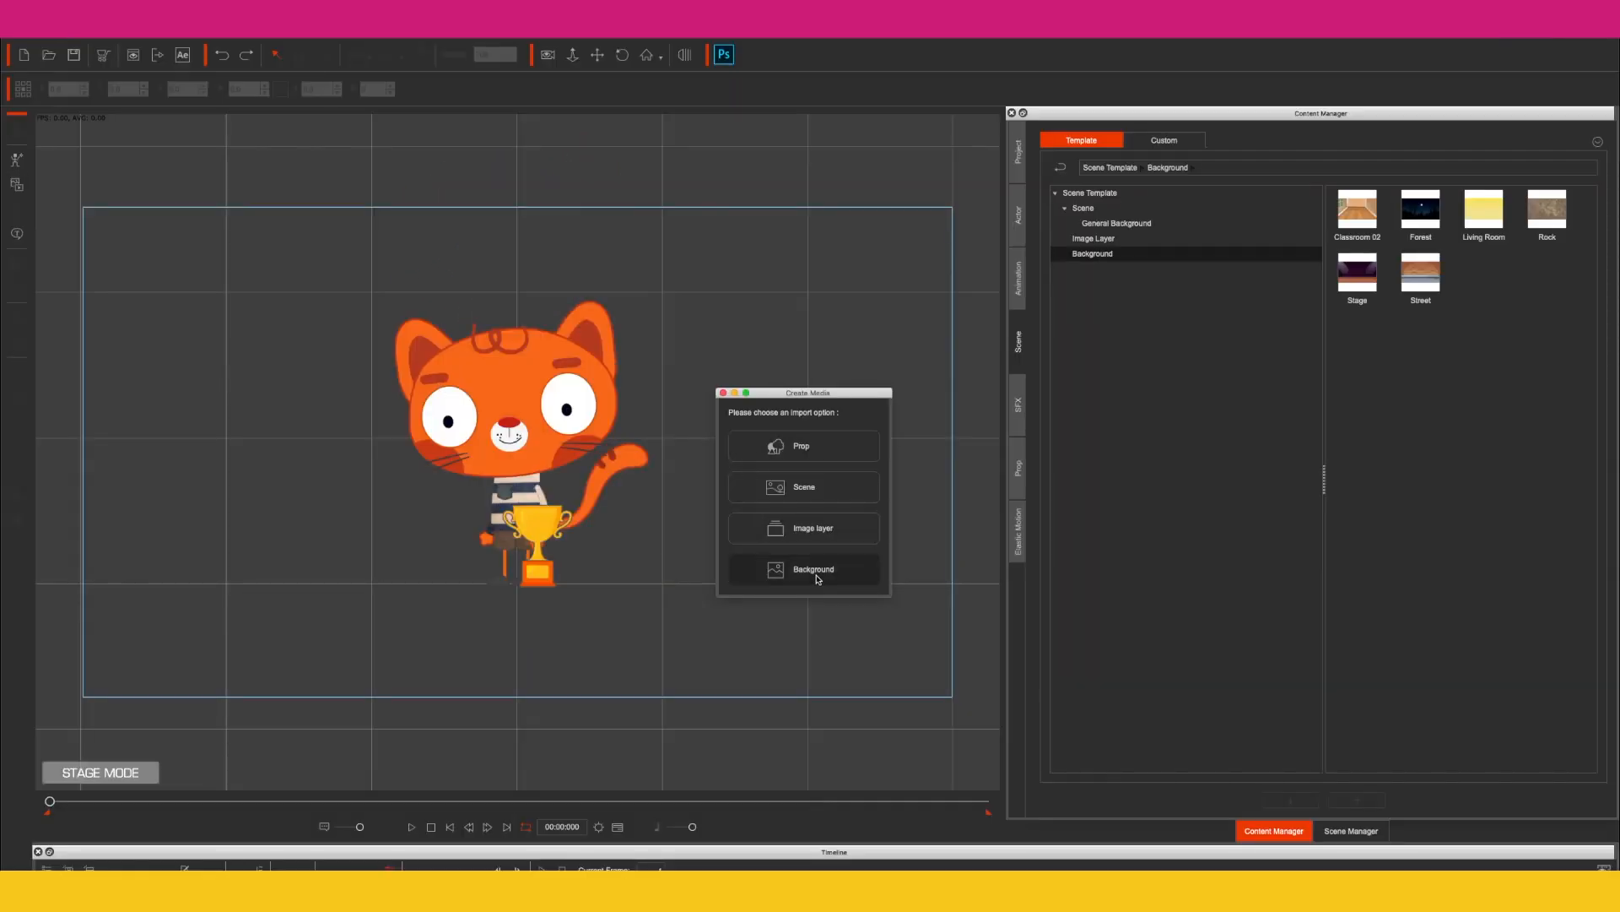
Import the football stadium image as the scene background, play the animation, and return to the first frame.
{"action": "left_click", "coordinate": [815, 570]}
{"action": "double_click", "coordinate": [908, 479]}
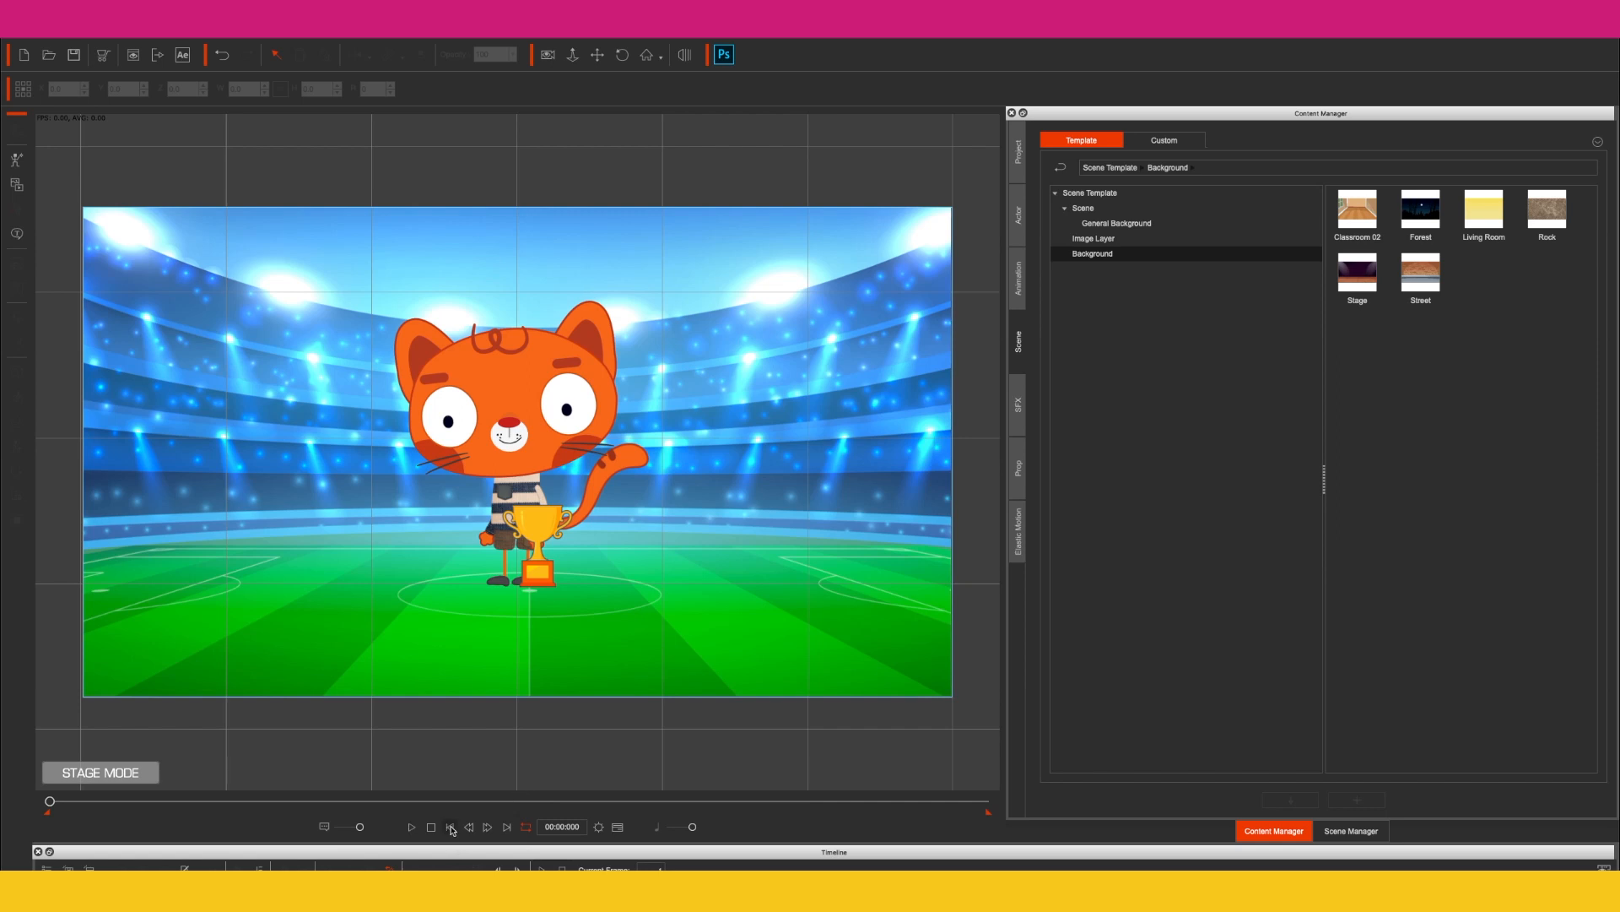
{"action": "left_click", "coordinate": [415, 829]}
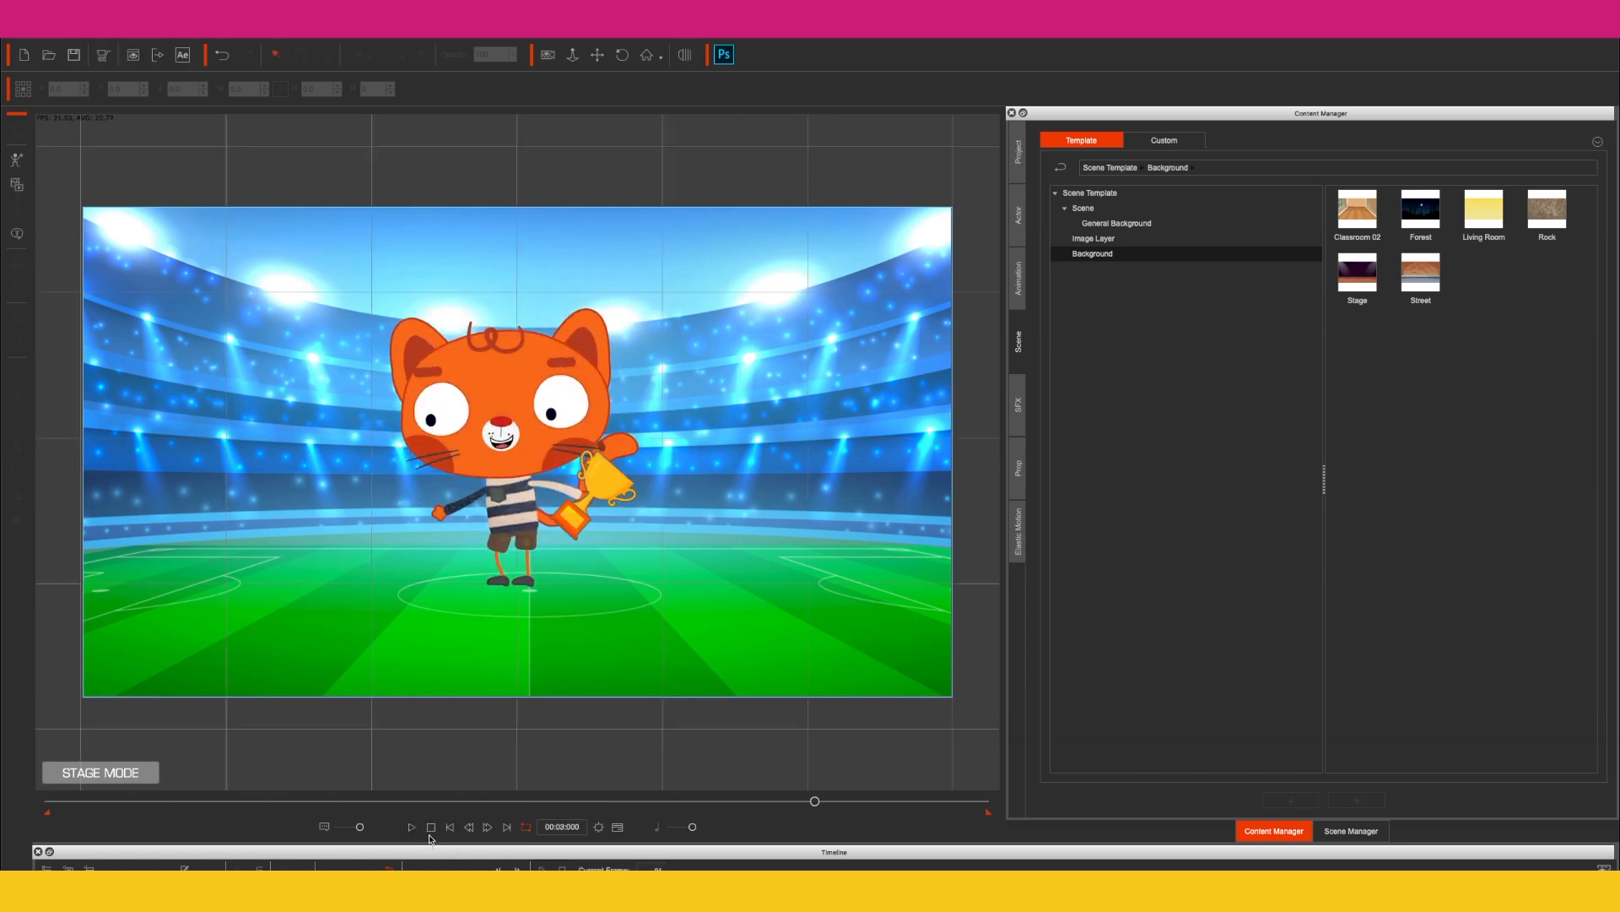
{"action": "left_click", "coordinate": [451, 829]}
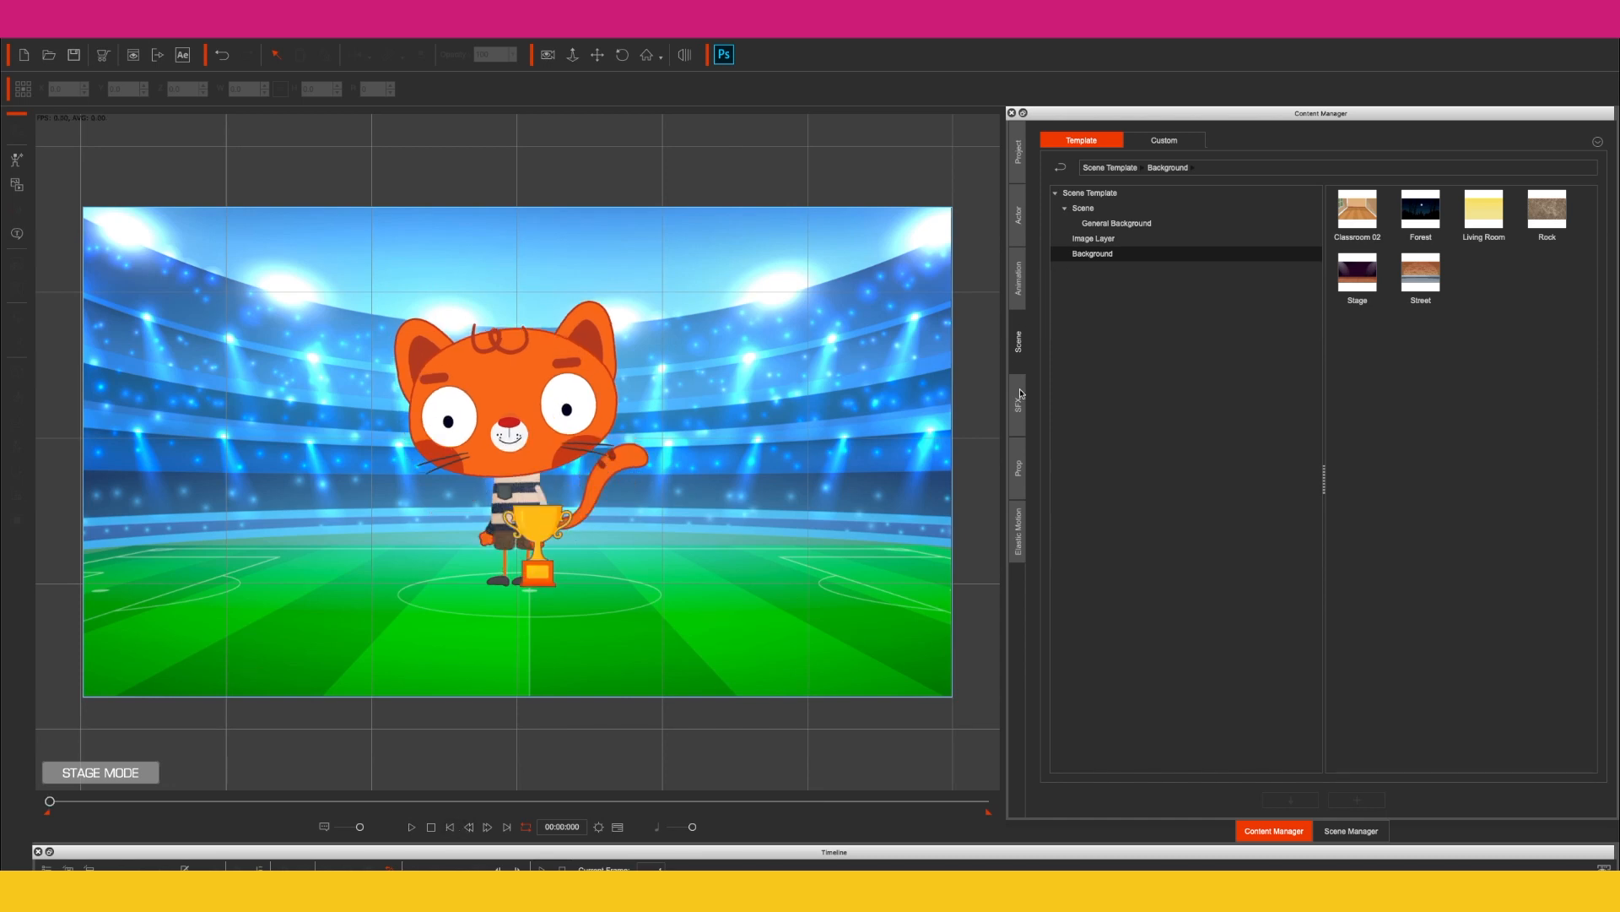
Add the Stage Light 02 image layer to the scene, enlarge it to about 126 by 140, and raise its beams above the stage.
{"action": "left_click", "coordinate": [1114, 224]}
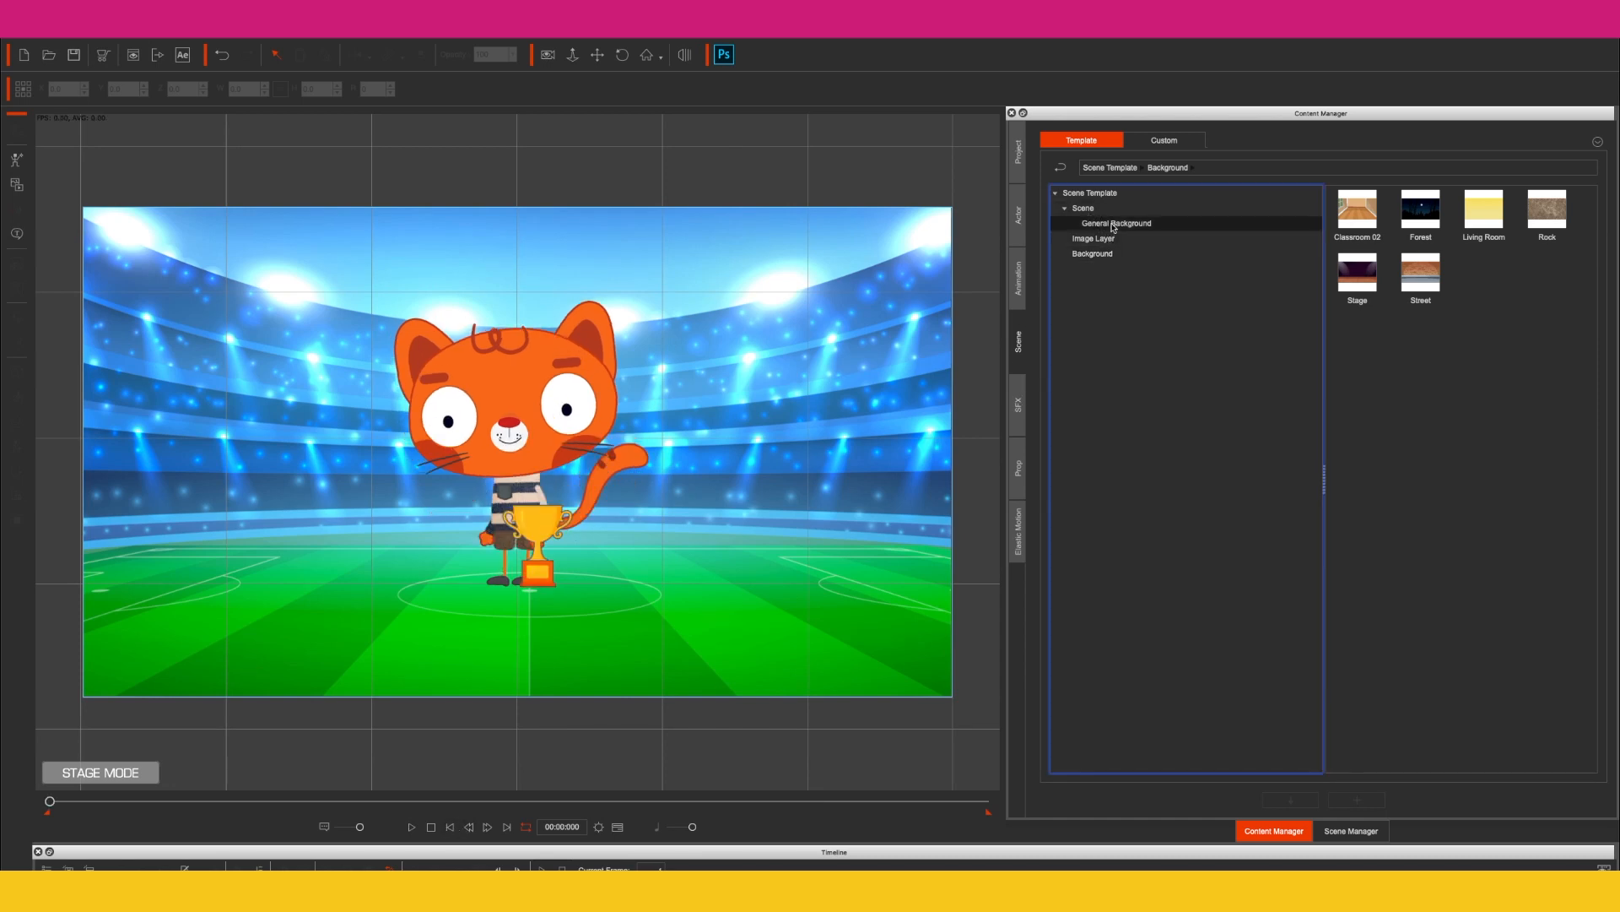
{"action": "left_click", "coordinate": [1108, 196]}
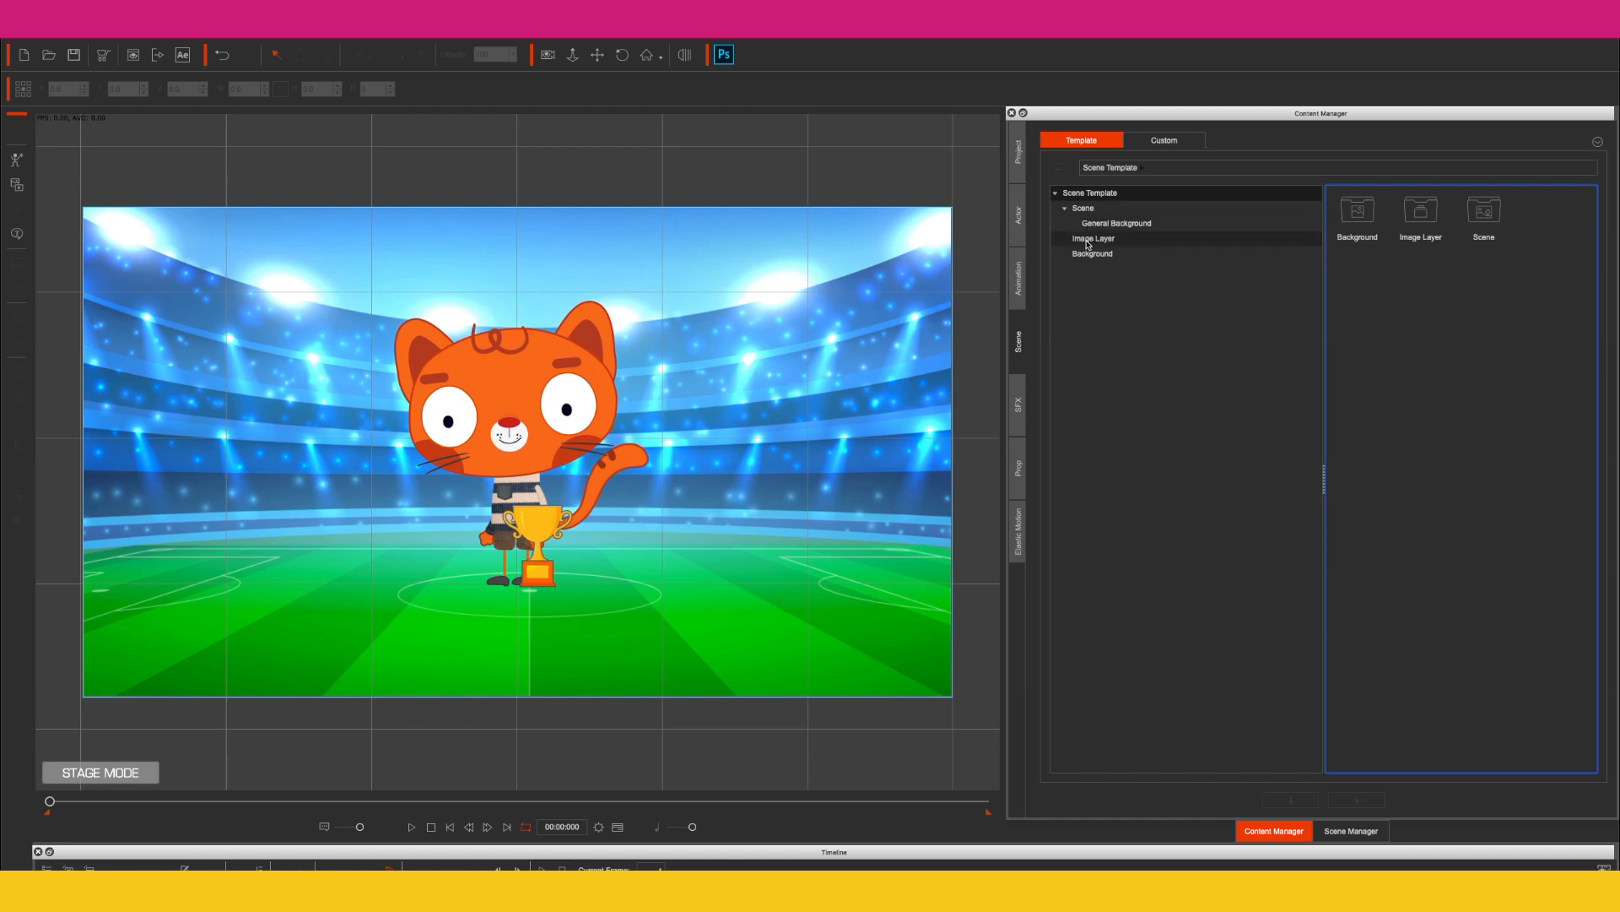
{"action": "left_click", "coordinate": [1020, 300]}
{"action": "left_click", "coordinate": [1018, 333]}
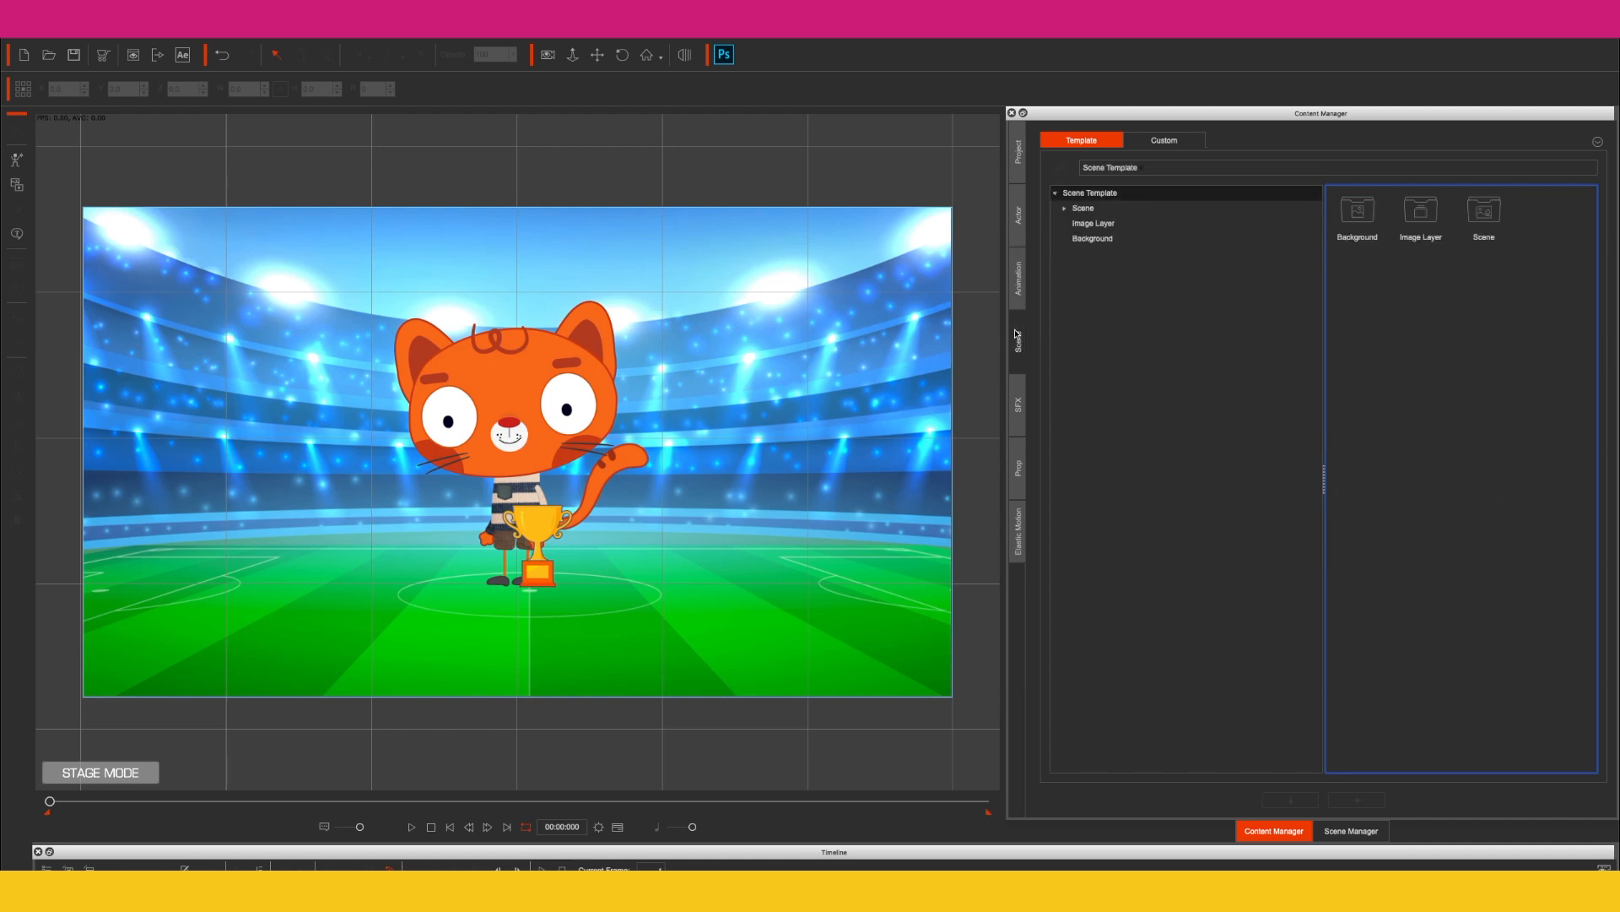
{"action": "left_click", "coordinate": [1086, 225]}
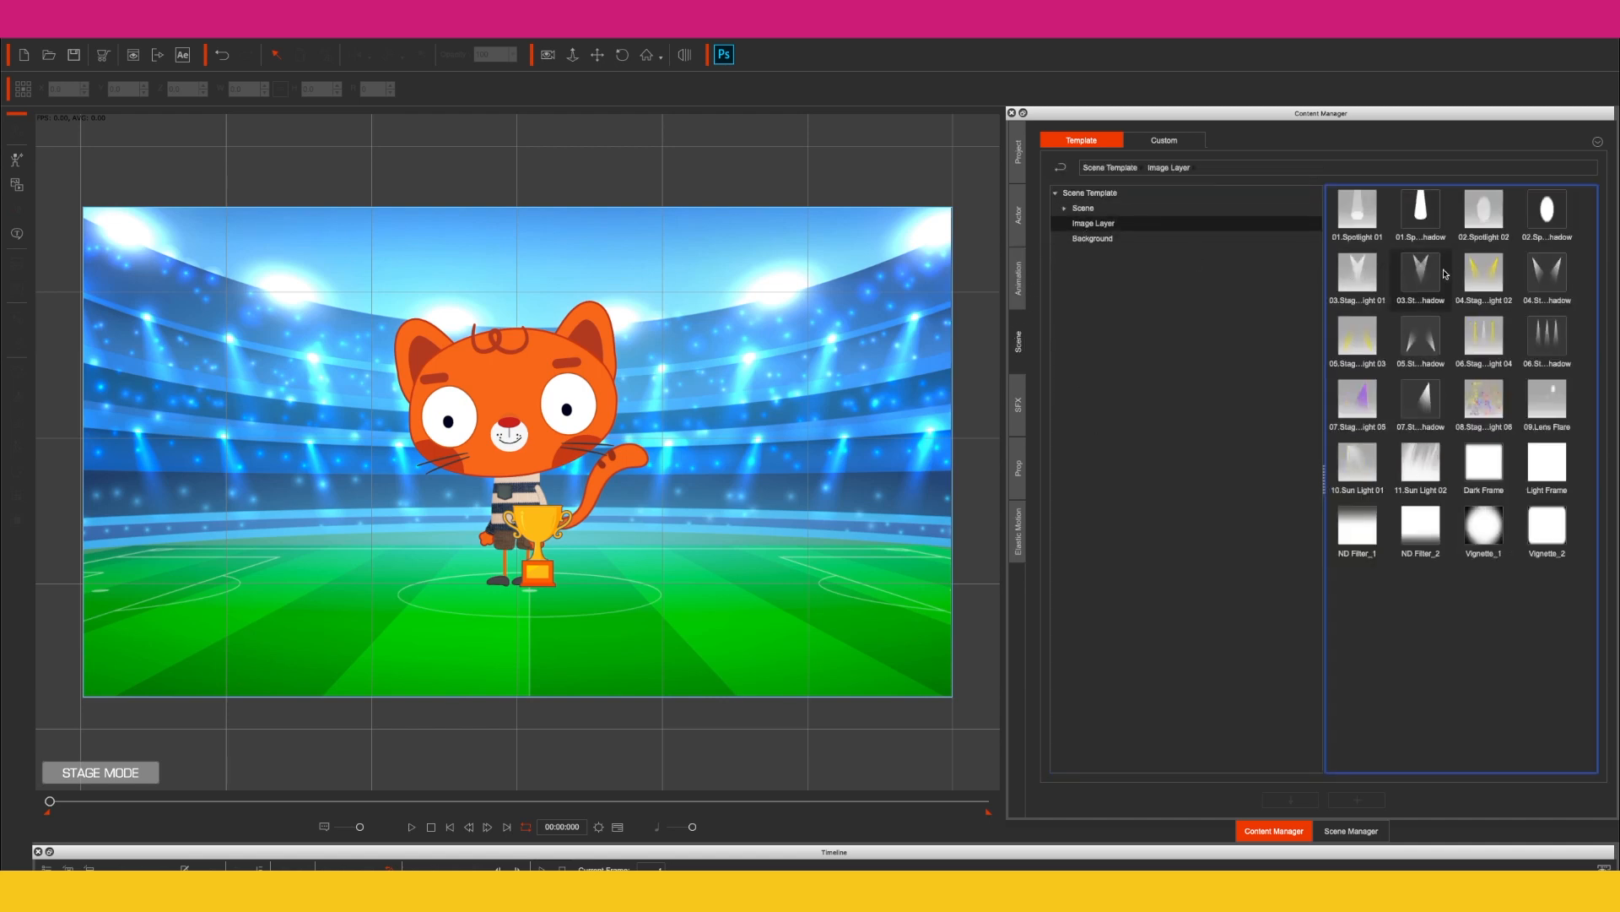
{"action": "left_click_drag", "start_coordinate": [1494, 284], "coordinate": [565, 400]}
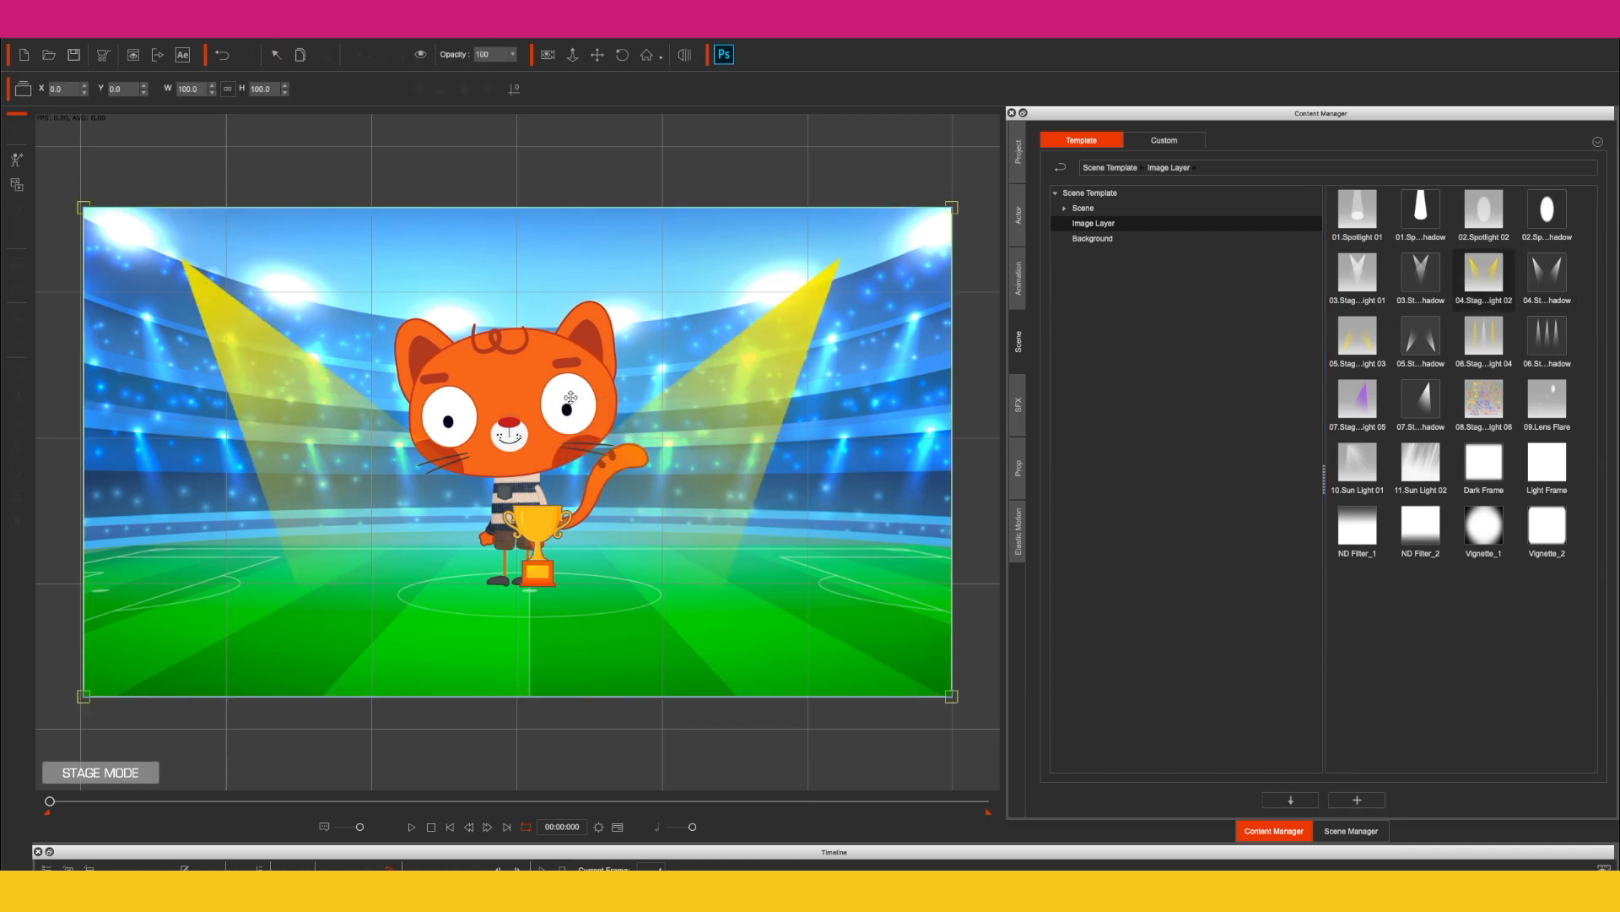
{"action": "left_click_drag", "start_coordinate": [947, 205], "coordinate": [1167, 10]}
{"action": "left_click_drag", "start_coordinate": [990, 227], "coordinate": [851, 155]}
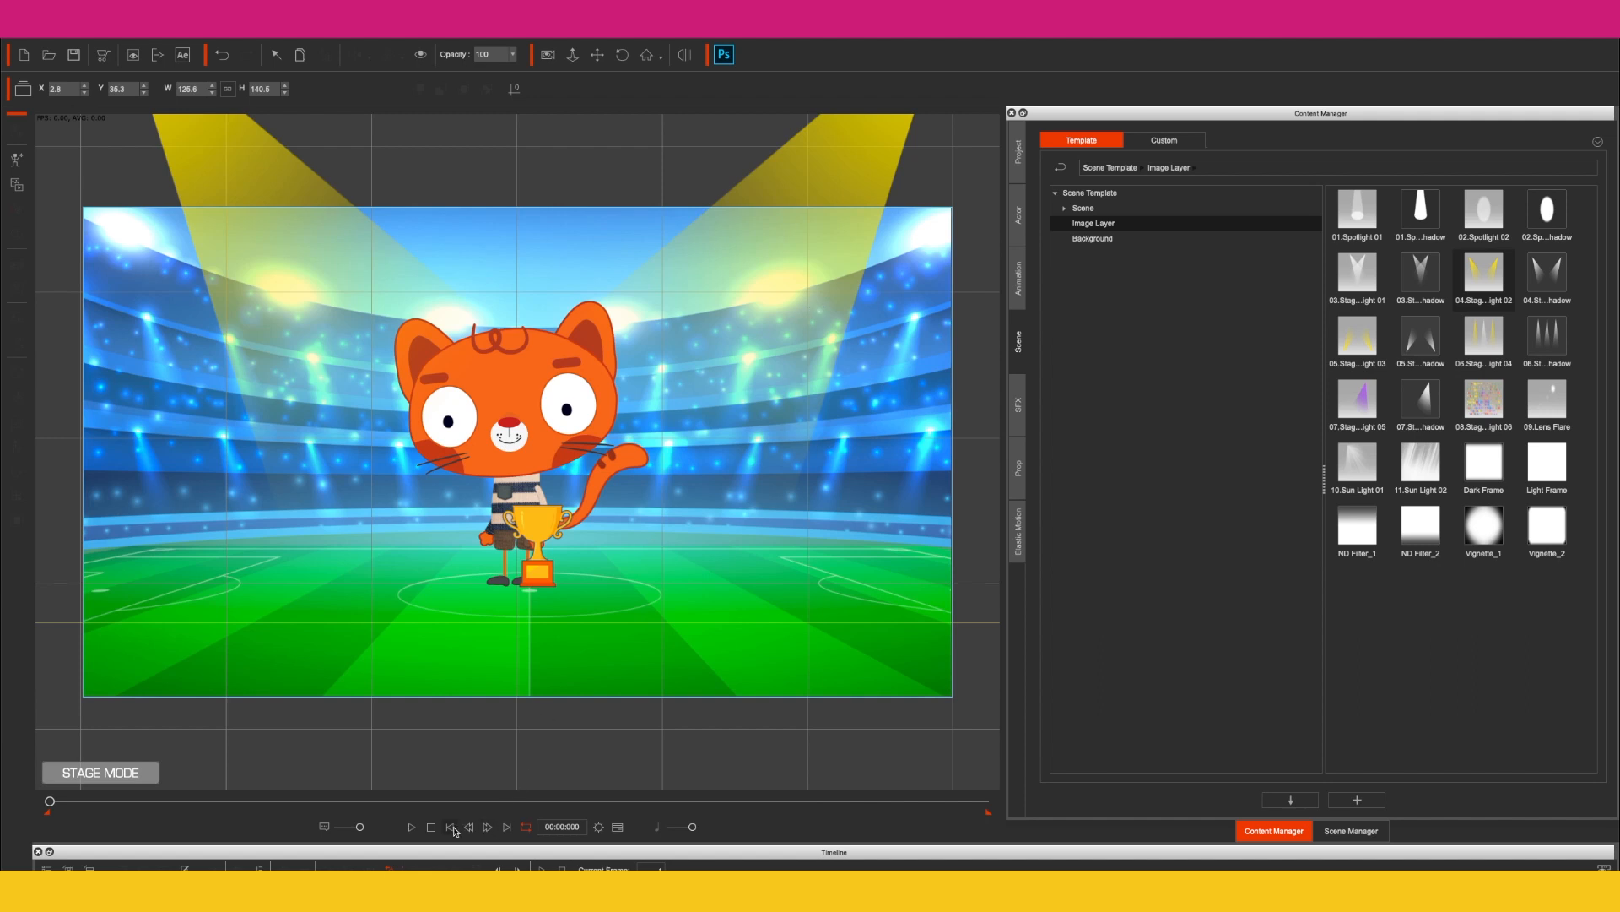
Play the animation to check the cat and trophy under the stage lights.
{"action": "left_click", "coordinate": [413, 831]}
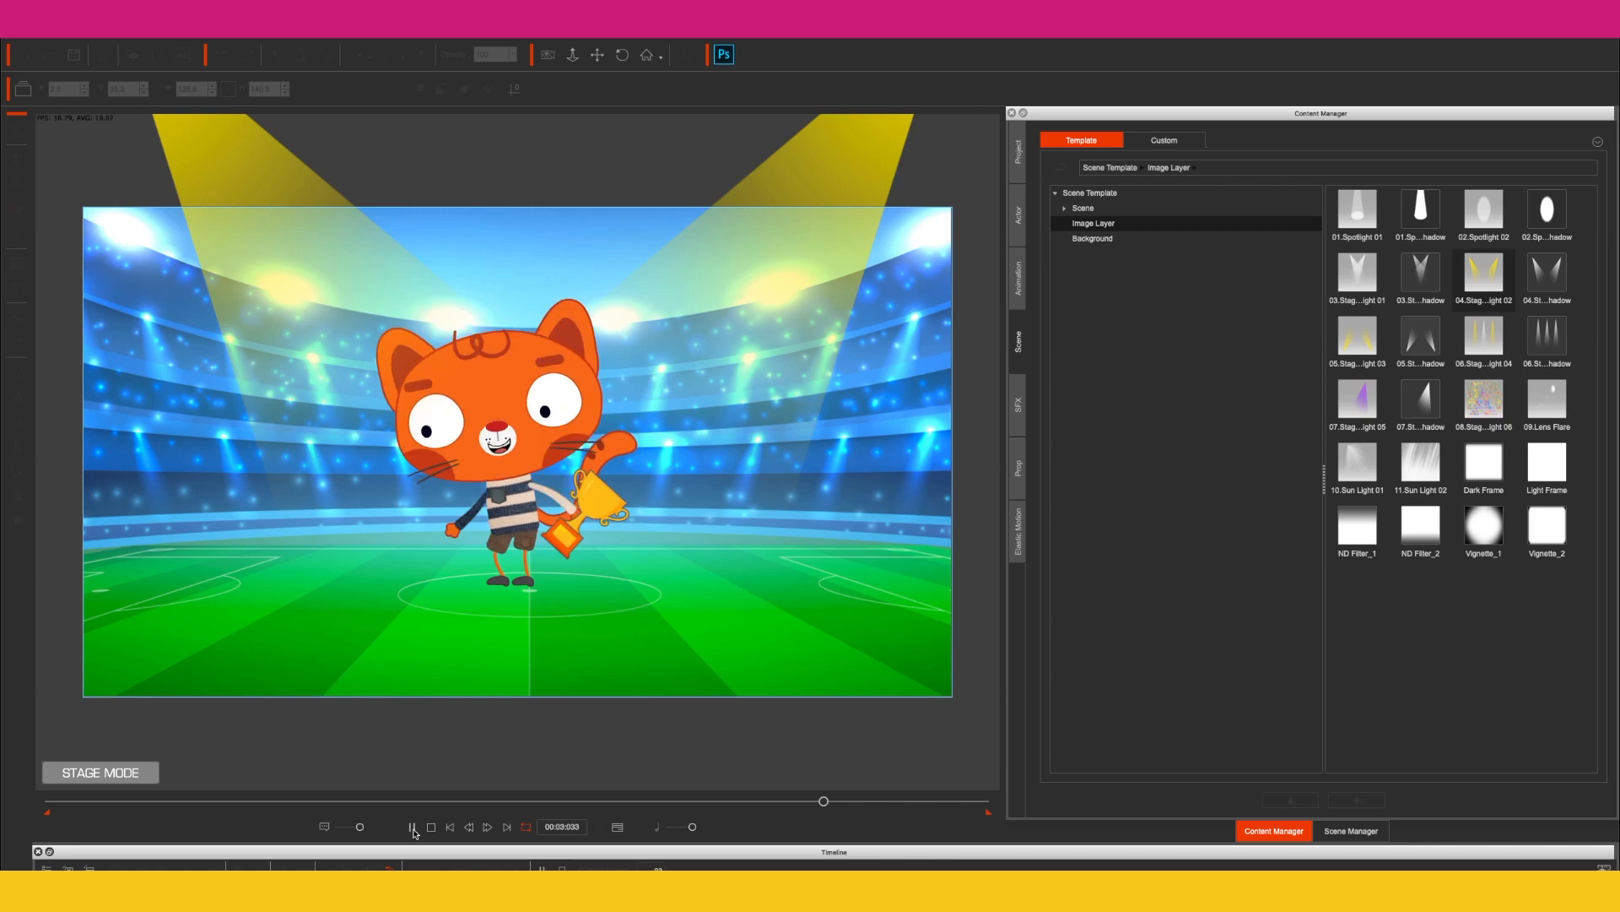
{"action": "left_click", "coordinate": [412, 829]}
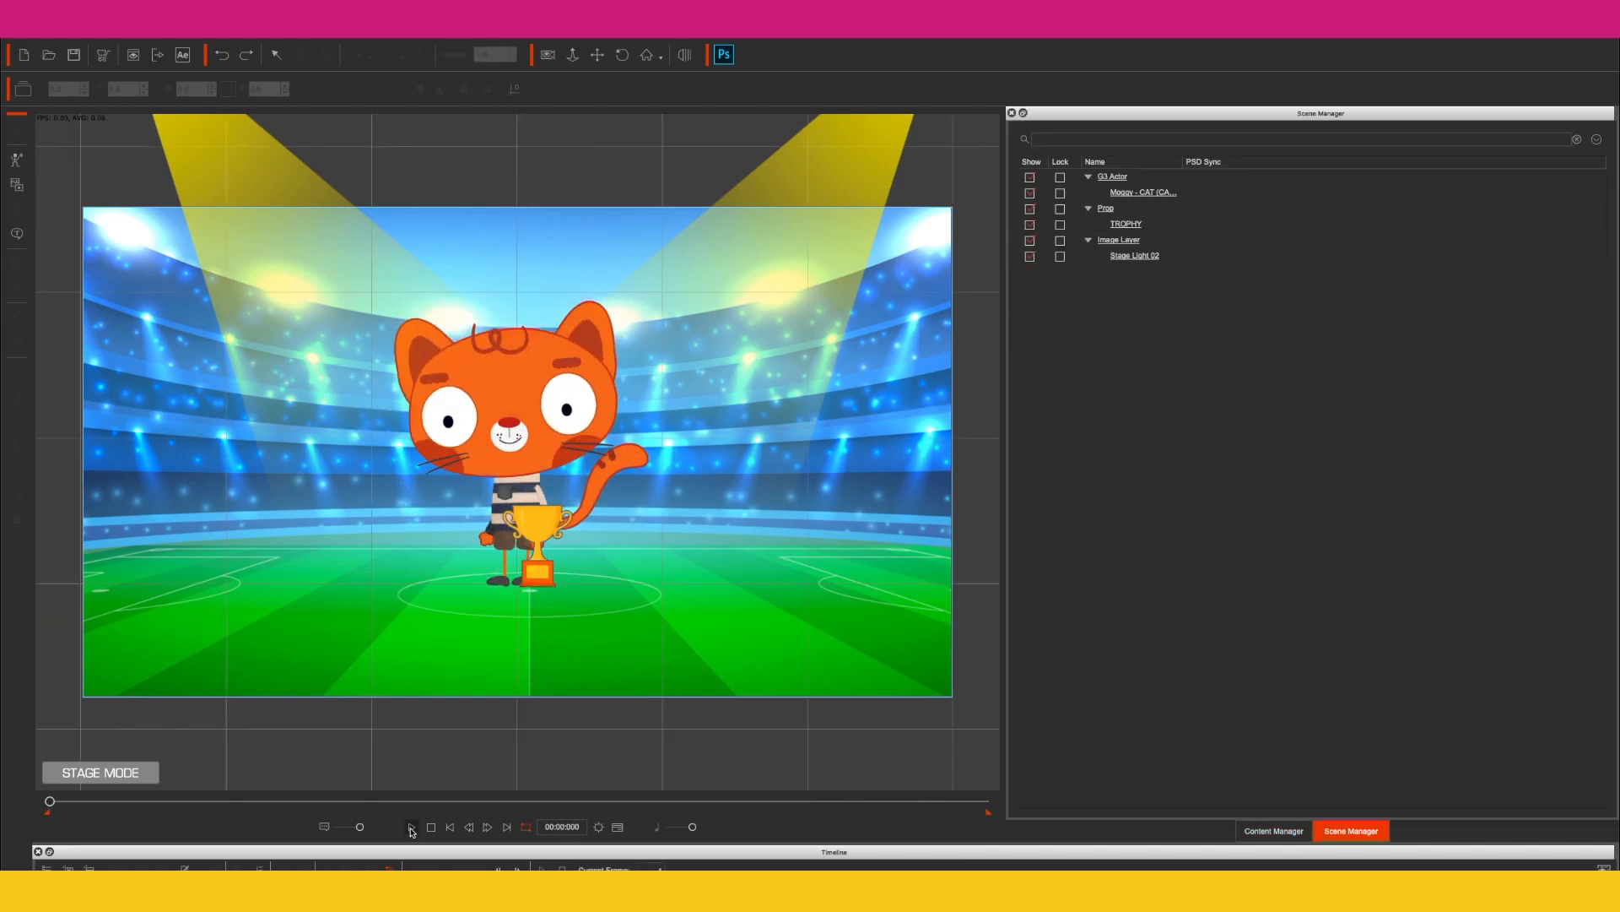
{"action": "left_click", "coordinate": [413, 831]}
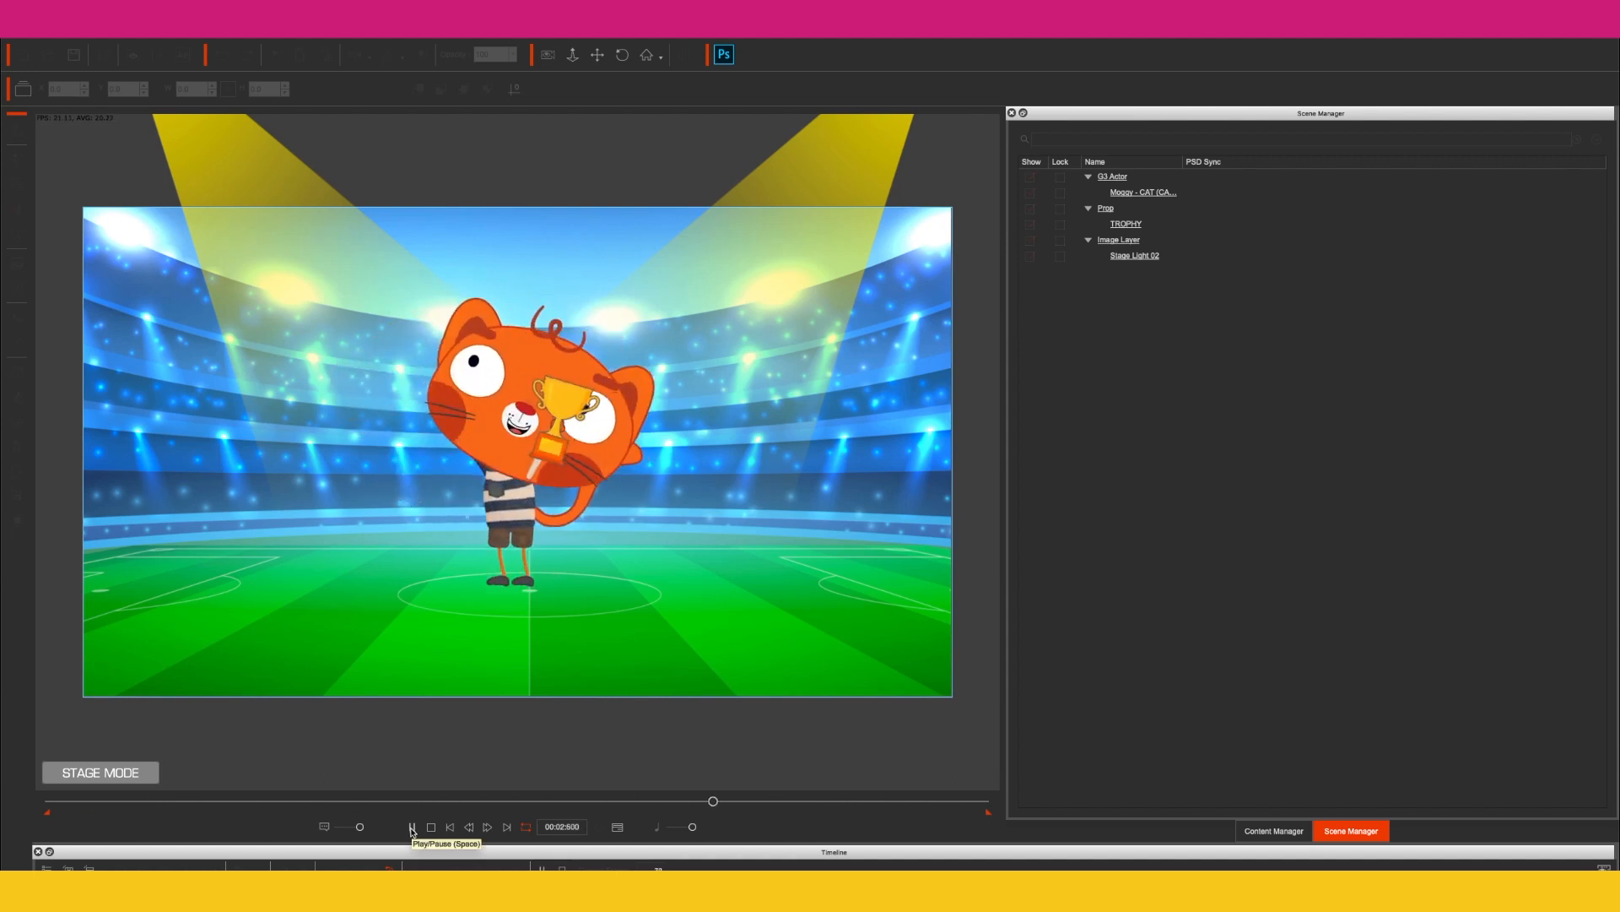
{"action": "left_click", "coordinate": [413, 830]}
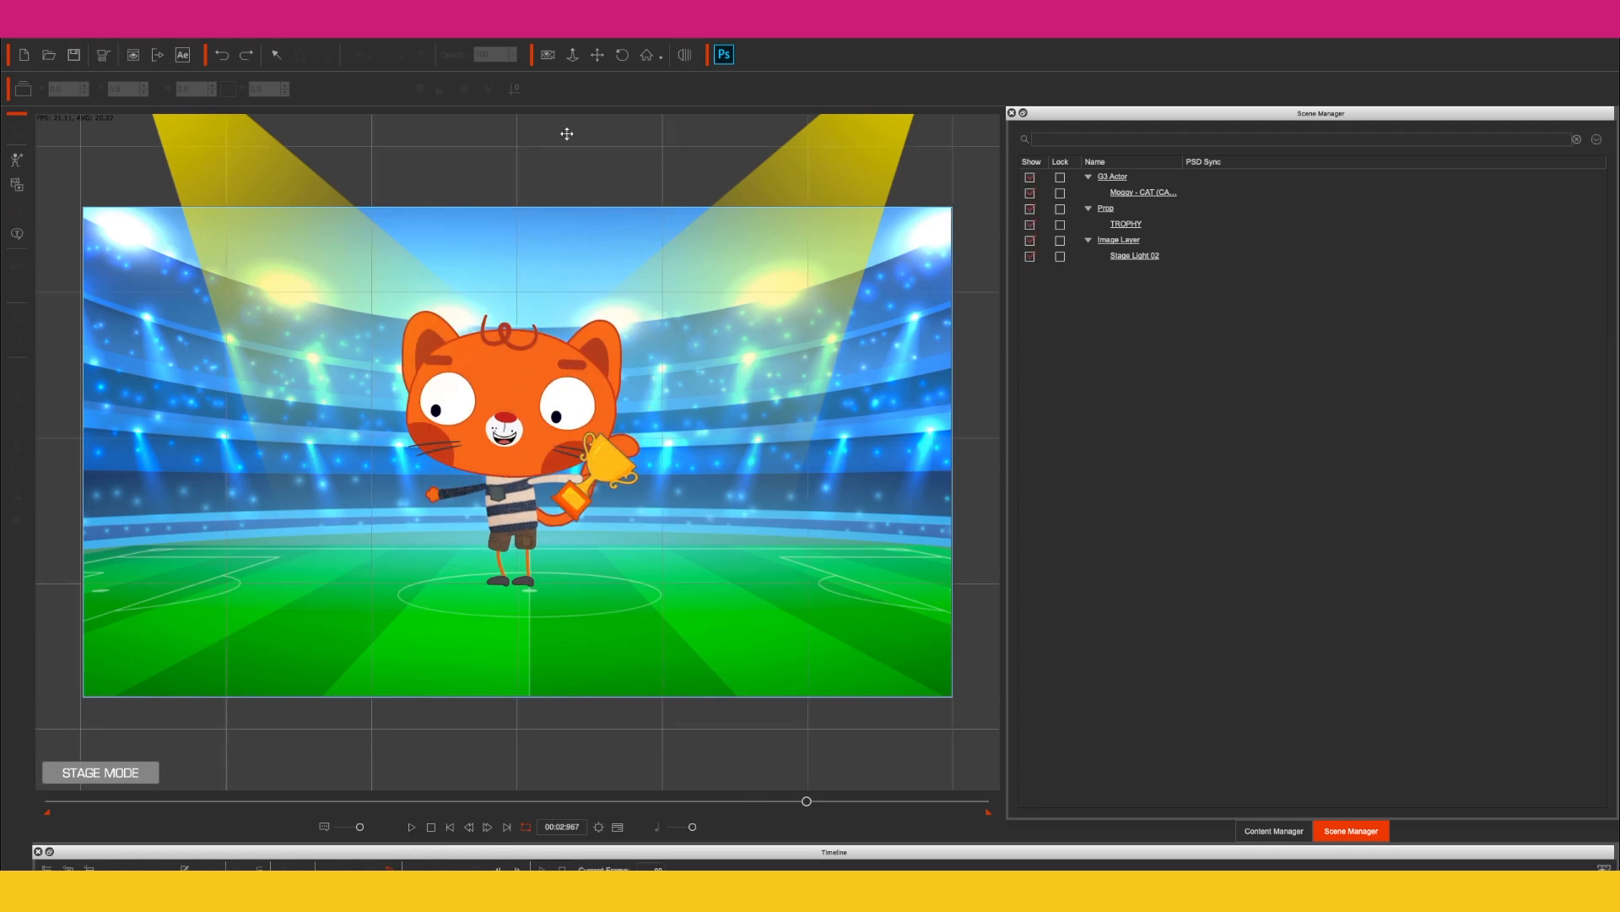
Set up a video render of the full scene with the frame size HD 1080p (1920x1080).
{"action": "left_click", "coordinate": [380, 18]}
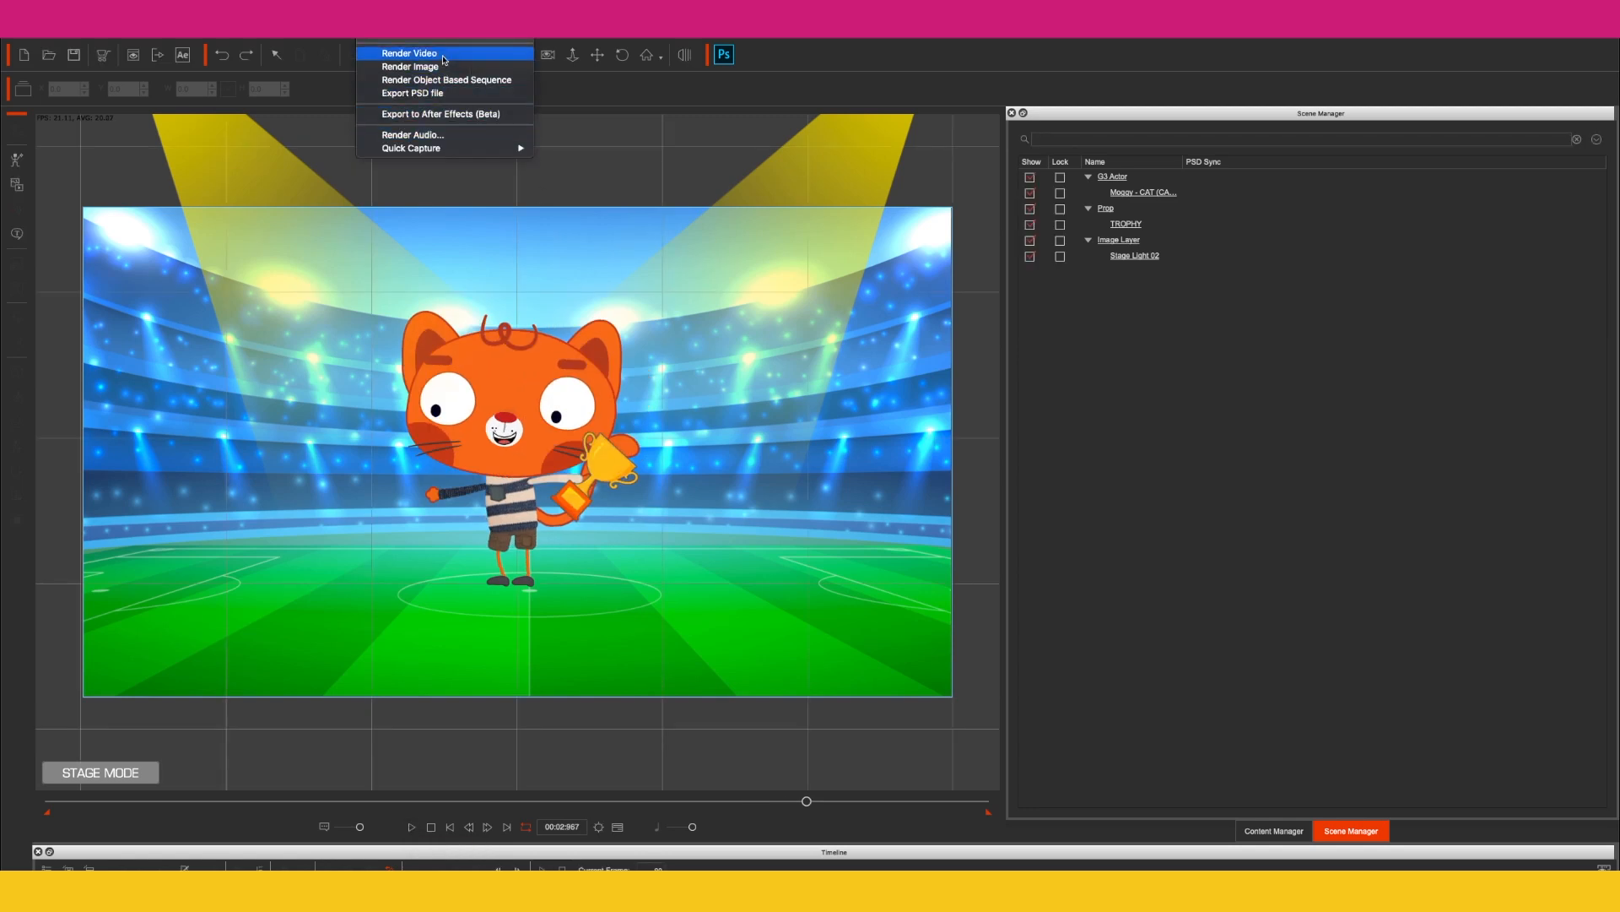
{"action": "scroll", "coordinate": [1100, 824], "scroll_direction": "down", "scroll_amount": 3}
{"action": "left_click", "coordinate": [1074, 716]}
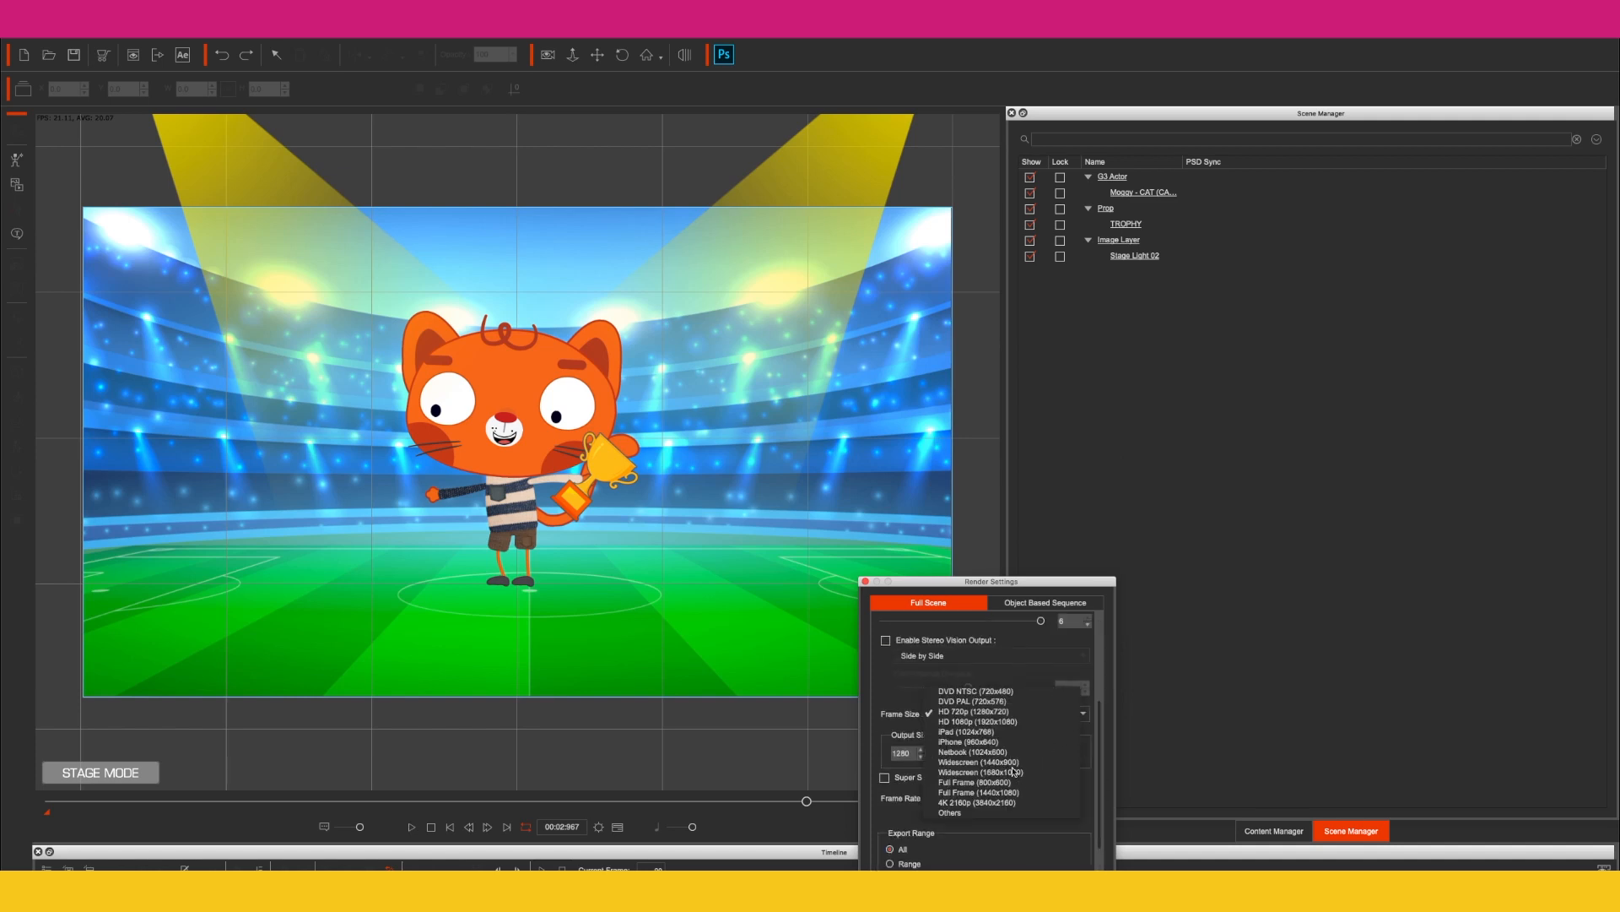
{"action": "left_click", "coordinate": [1011, 723]}
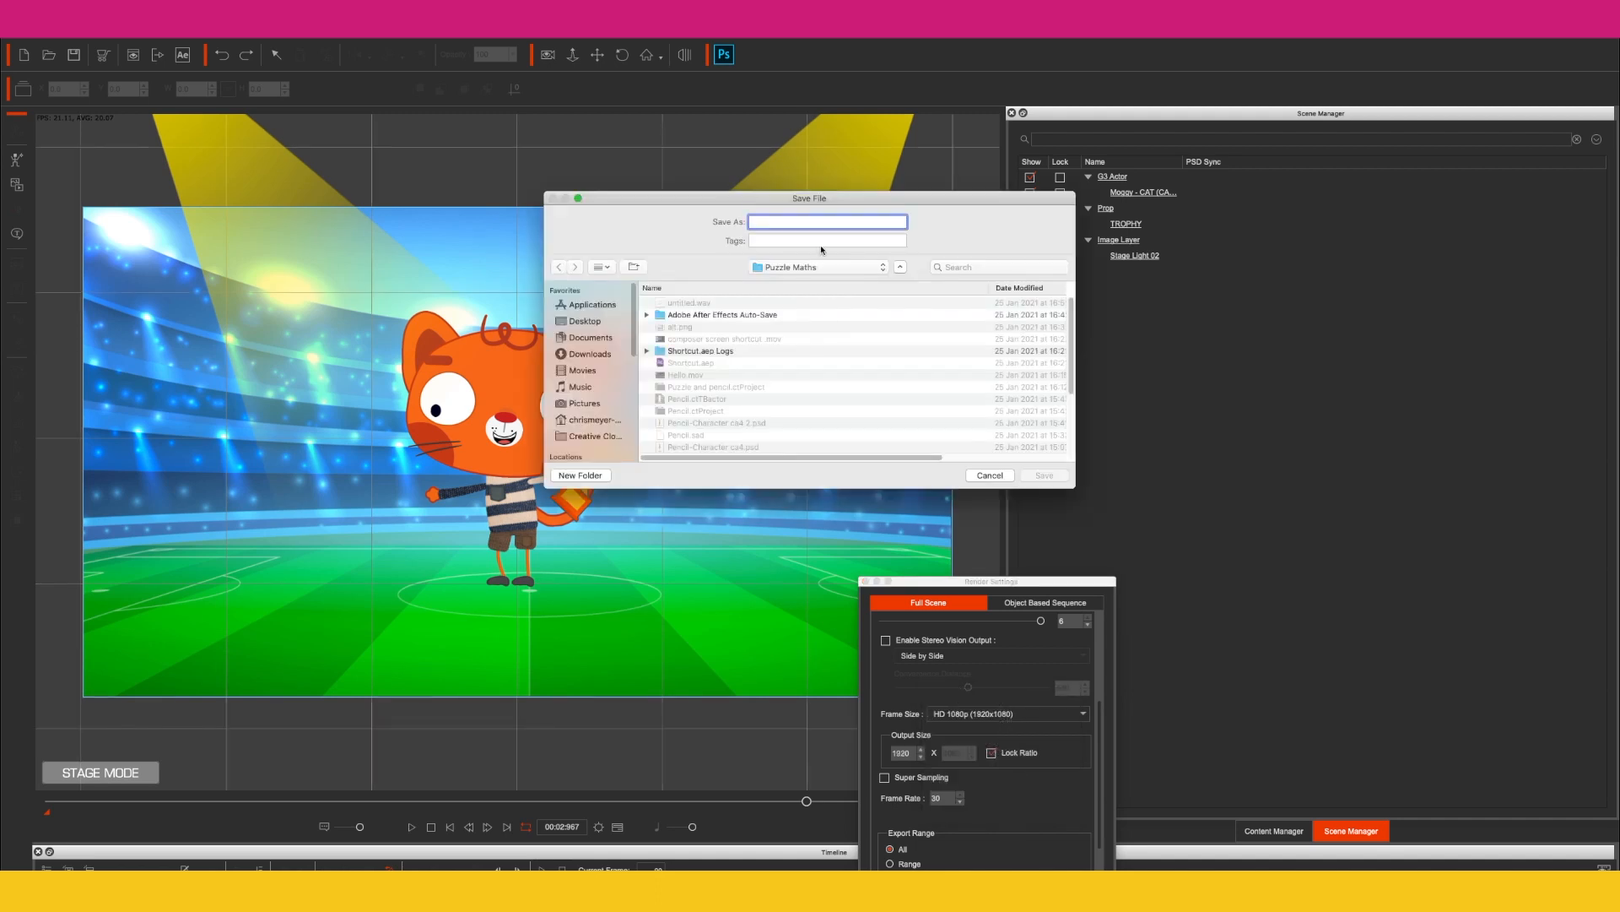
Choose the Attach prop folder as the save location and start rendering the video.
{"action": "left_click", "coordinate": [814, 267]}
{"action": "left_click", "coordinate": [787, 365]}
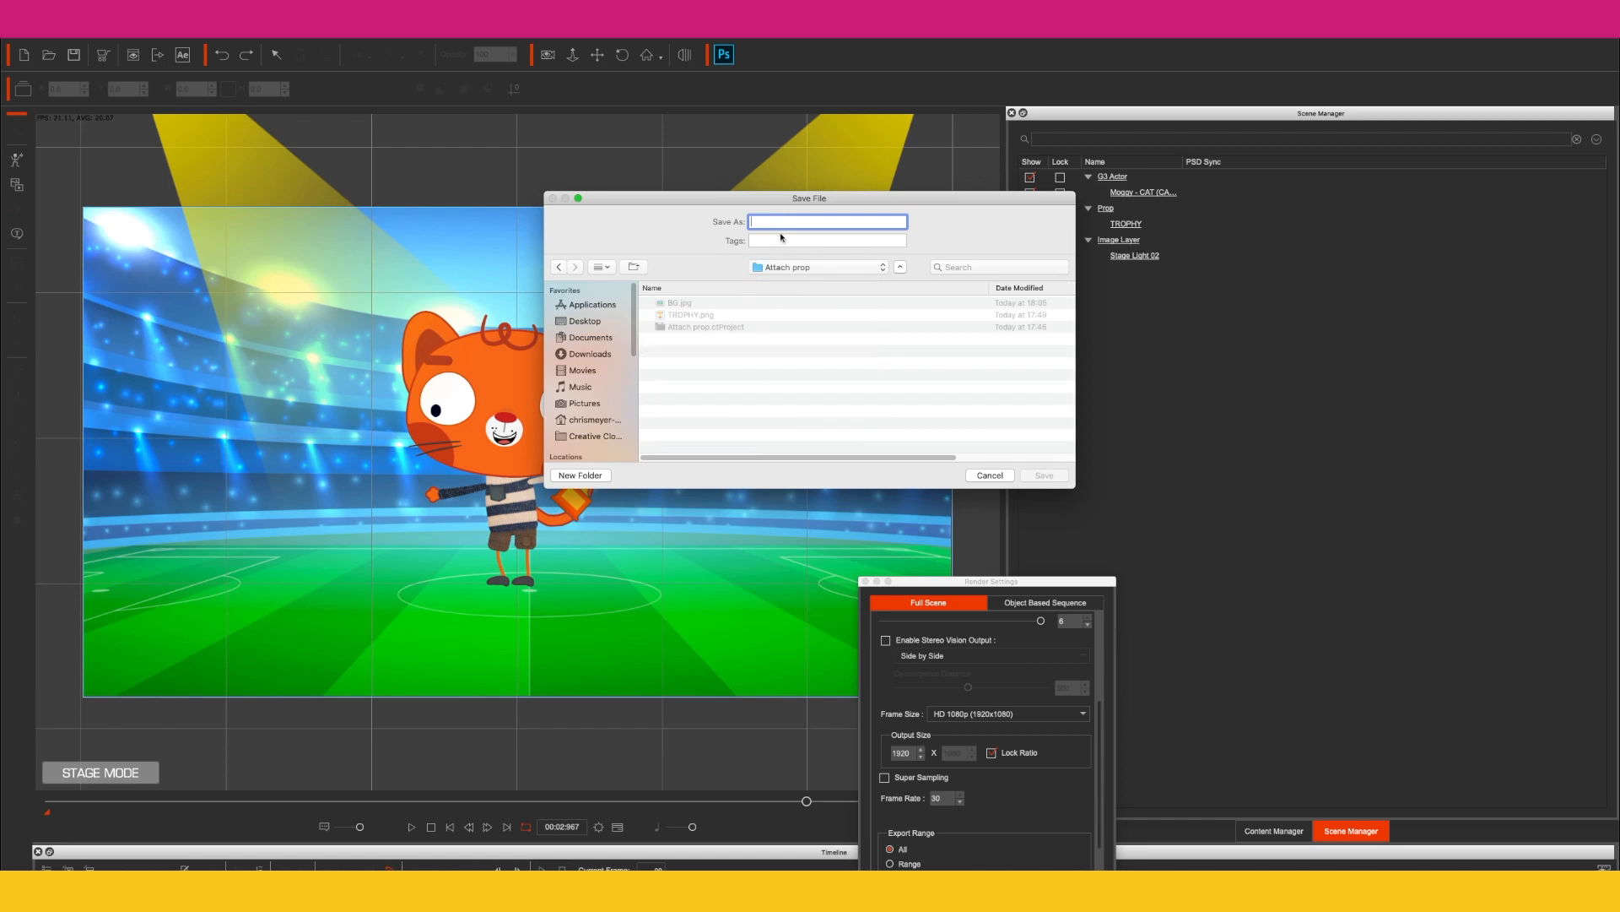
{"action": "key", "text": "Return"}
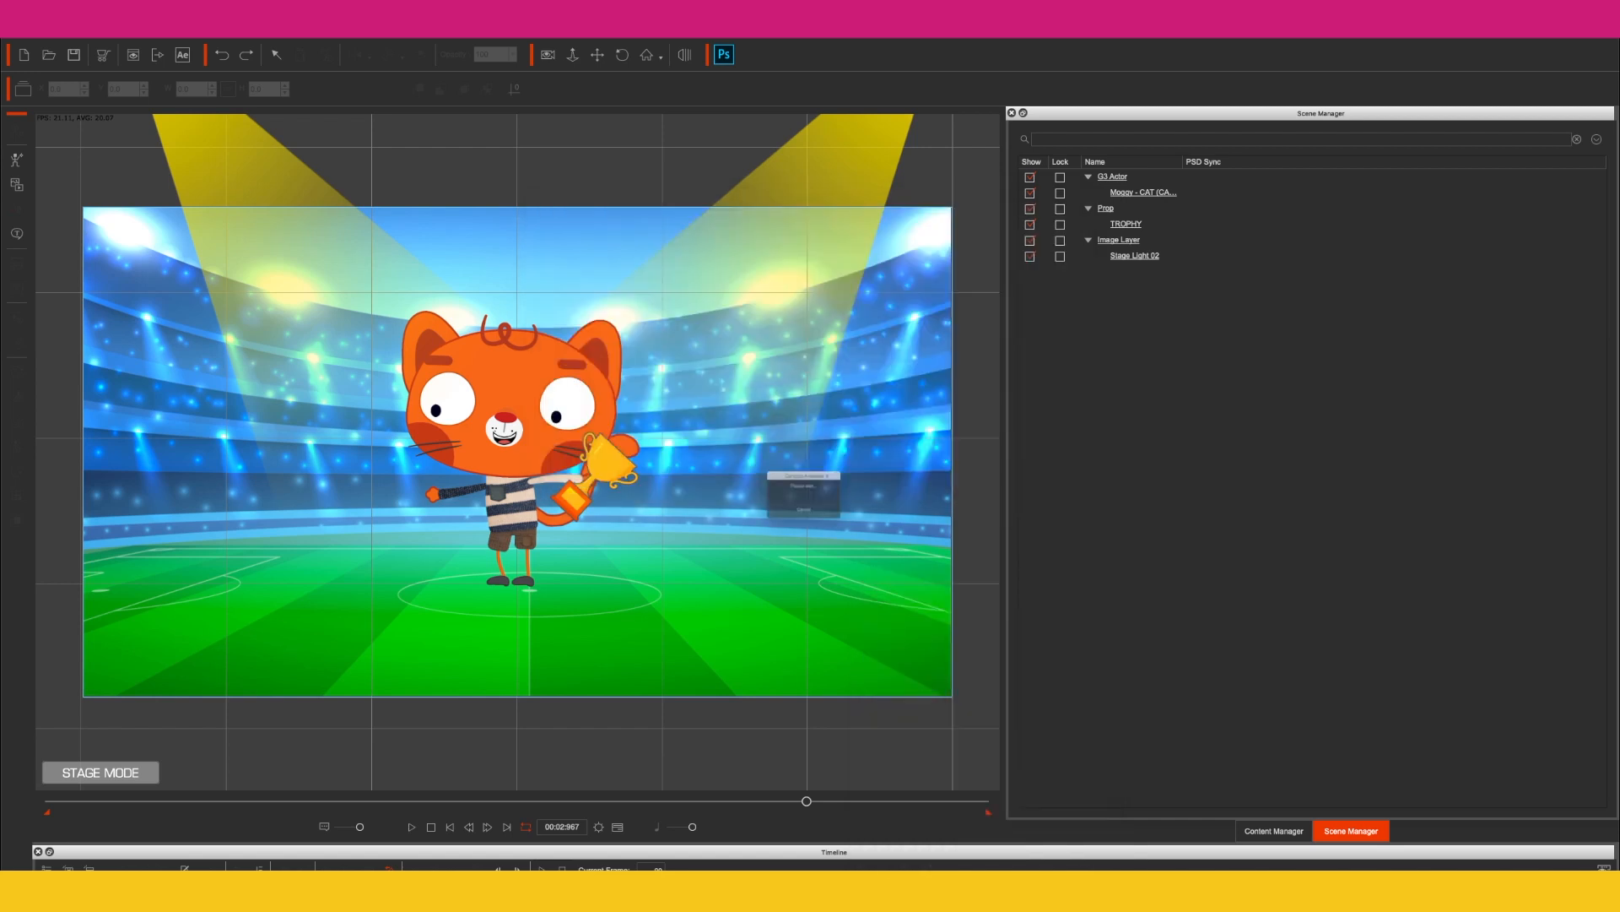